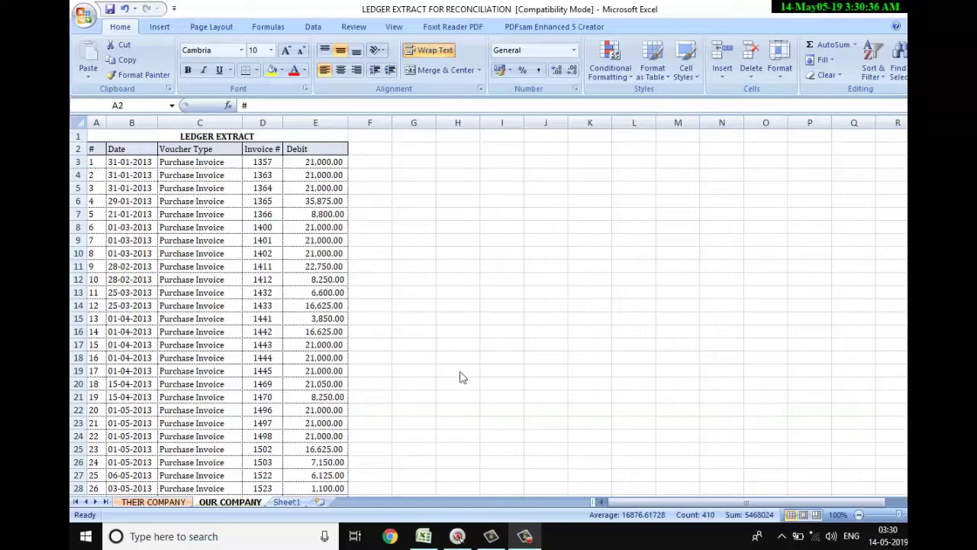
Step: Scan the THEIR COMPANY ledger, then check the 19,71,050 SUM total in OUR COMPANY cell E84
click(172, 506)
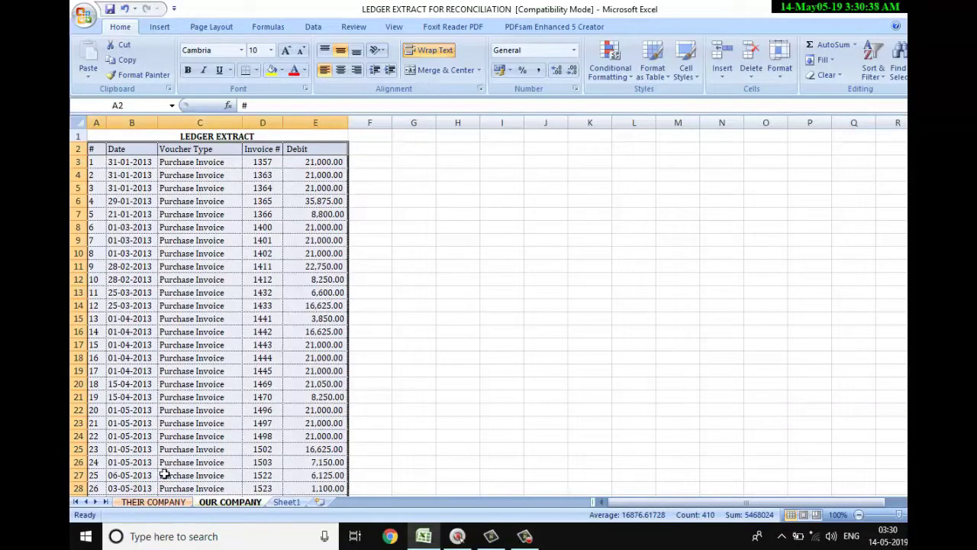
scroll(273, 347, down, 6)
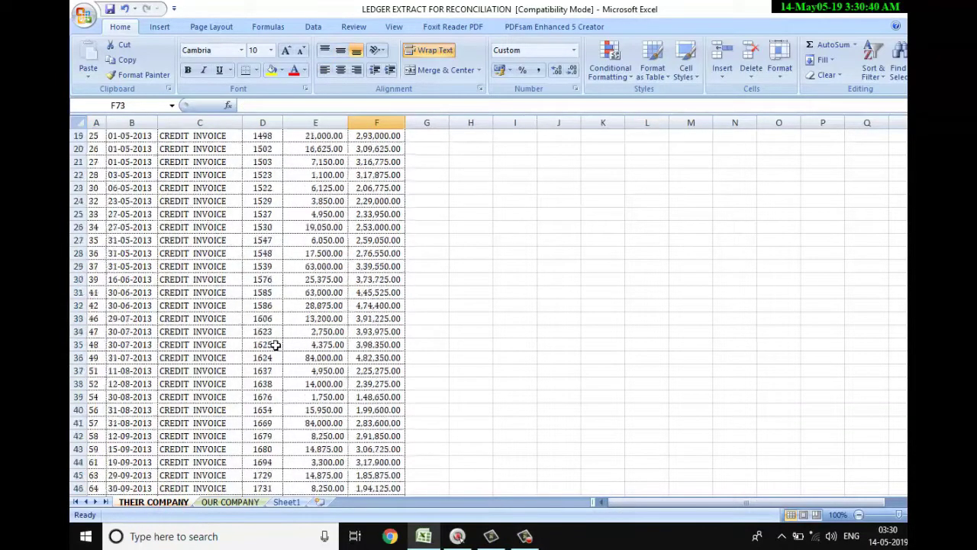
scroll(272, 339, down, 9)
scroll(273, 340, up, 1)
scroll(269, 332, up, 12)
scroll(268, 331, up, 3)
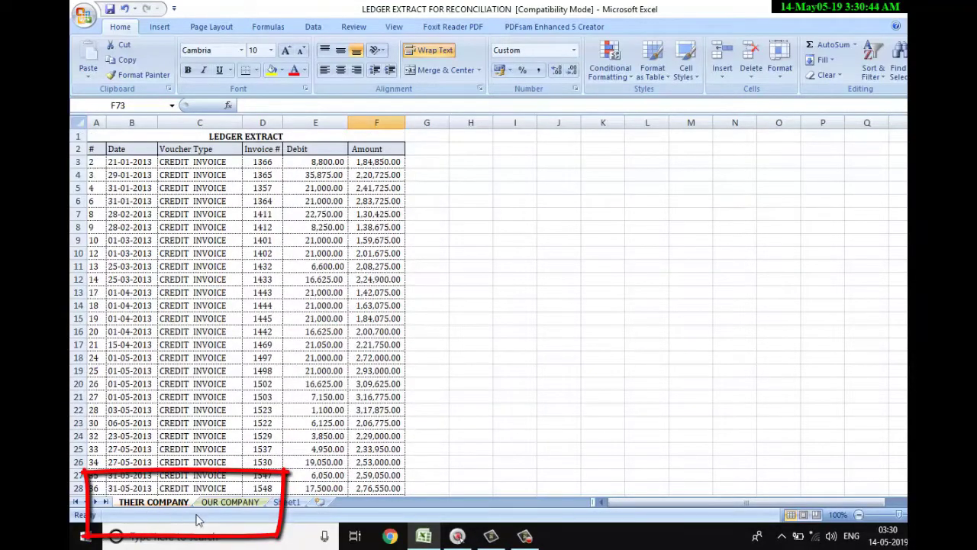
click(230, 502)
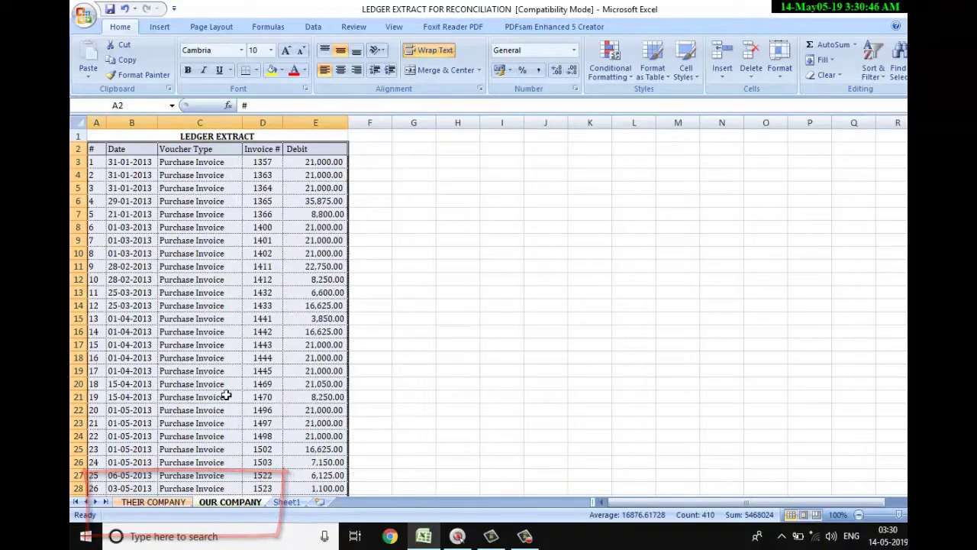
click(225, 385)
scroll(233, 401, down, 7)
scroll(234, 400, down, 15)
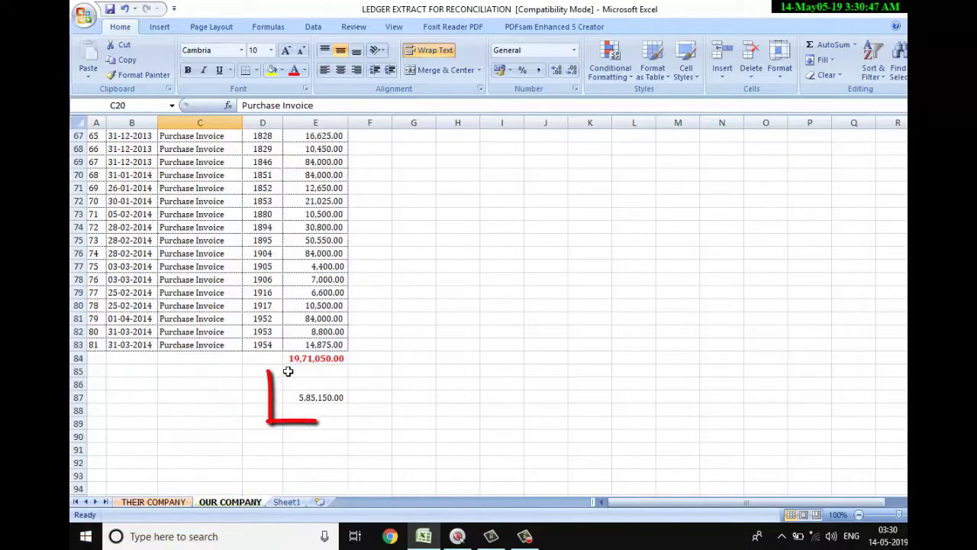
click(313, 397)
click(298, 358)
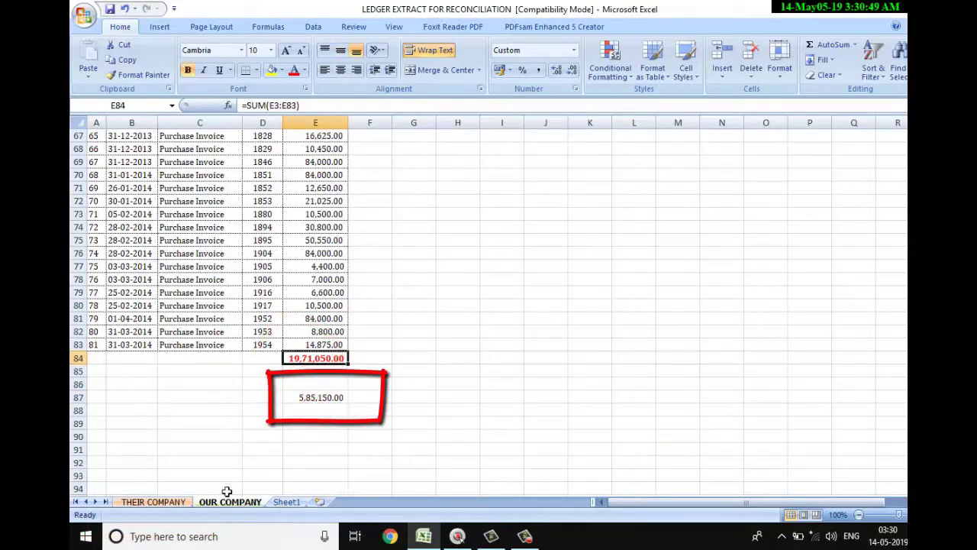
Step: Compare THEIR COMPANY's 13,85,900 total in E67 with the 5,85,150 difference formula in E87
click(153, 501)
scroll(251, 410, down, 1)
scroll(264, 397, down, 7)
scroll(275, 383, down, 7)
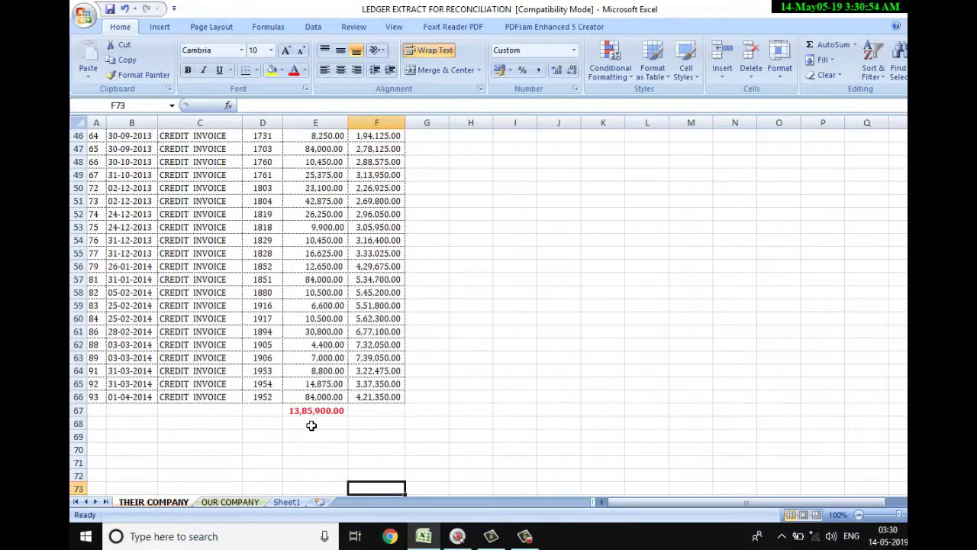
click(312, 412)
click(246, 502)
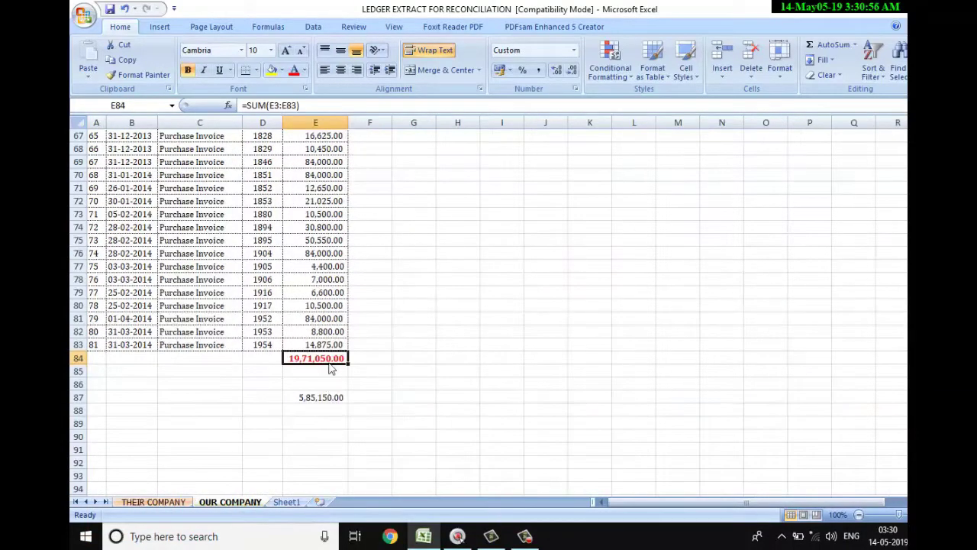
click(313, 397)
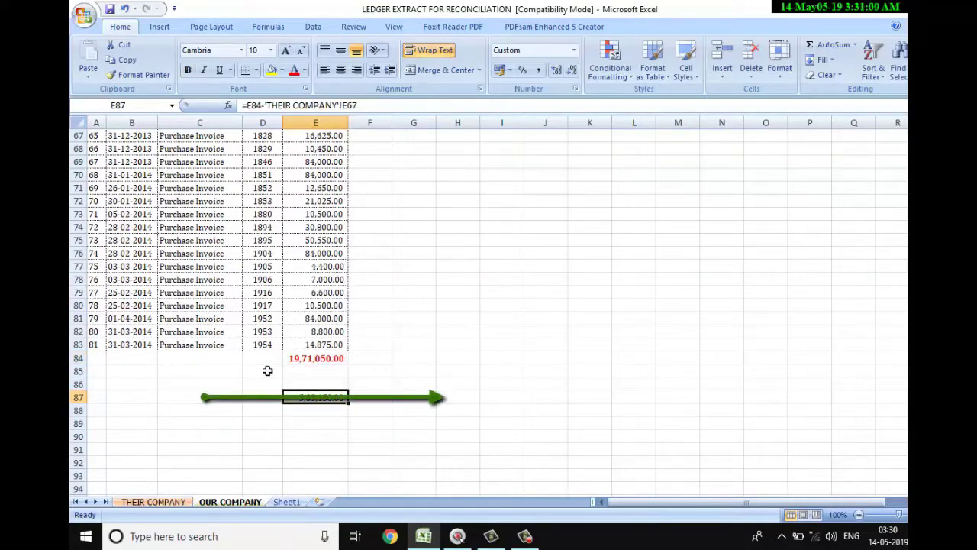
click(161, 501)
click(223, 502)
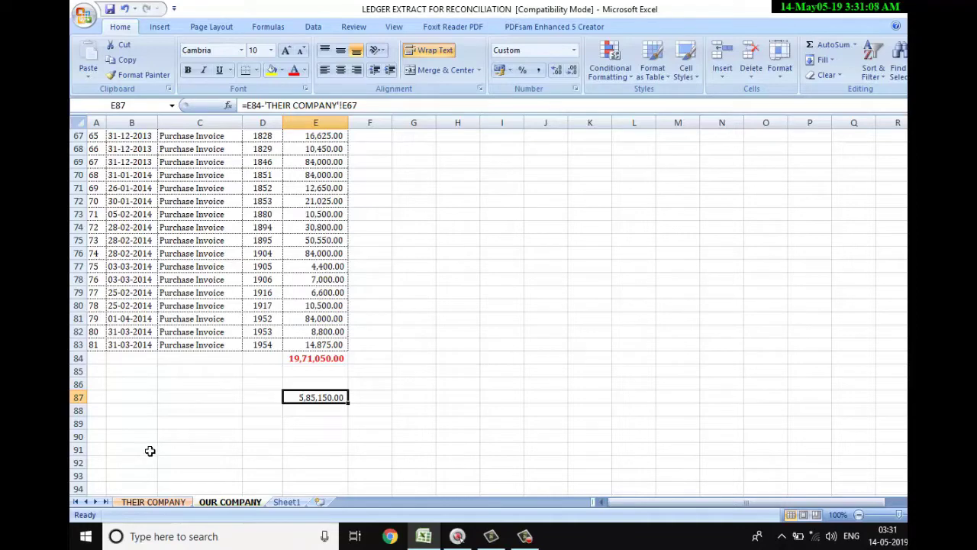
click(152, 504)
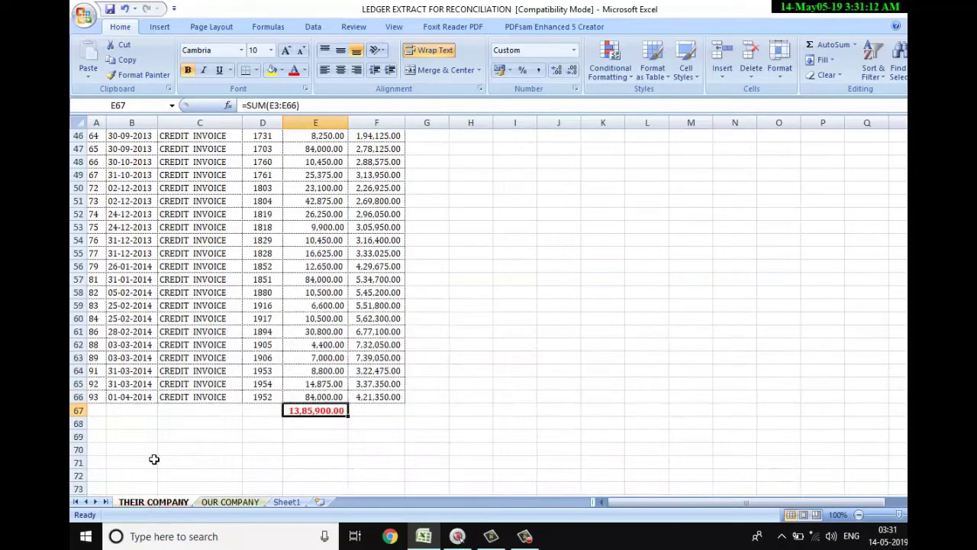
scroll(150, 469, up, 12)
scroll(183, 422, up, 3)
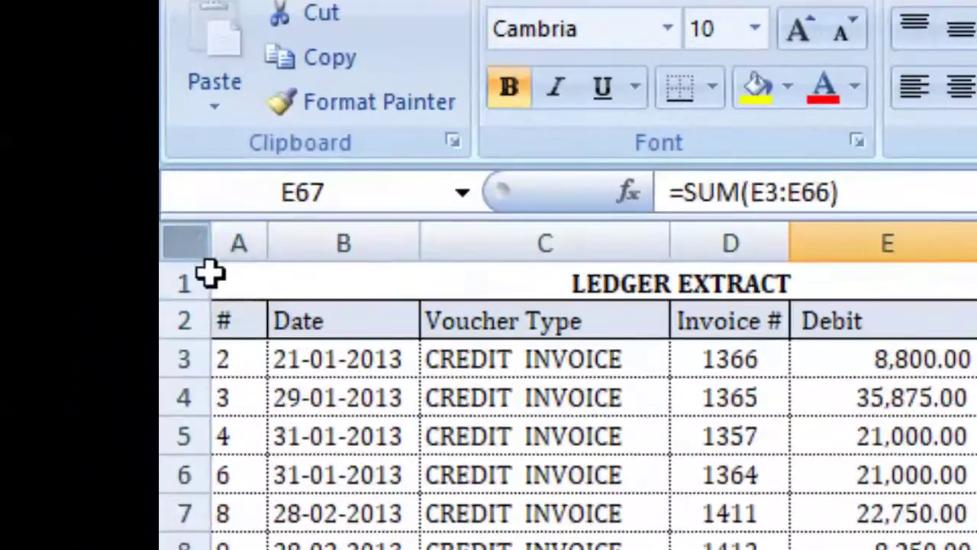
Step: Copy the entire THEIR COMPANY sheet and Paste Special it into the blank Sheet1
click(82, 123)
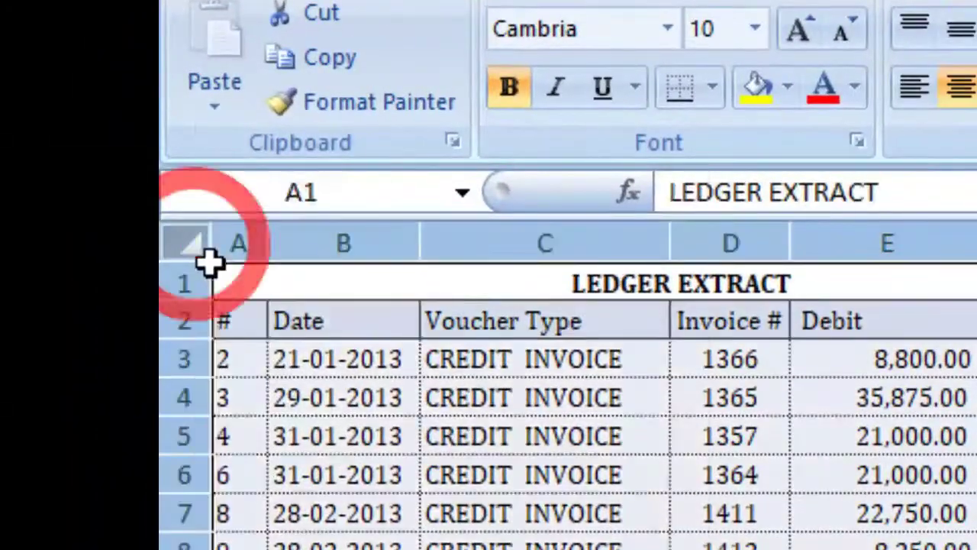
right_click(209, 262)
click(297, 336)
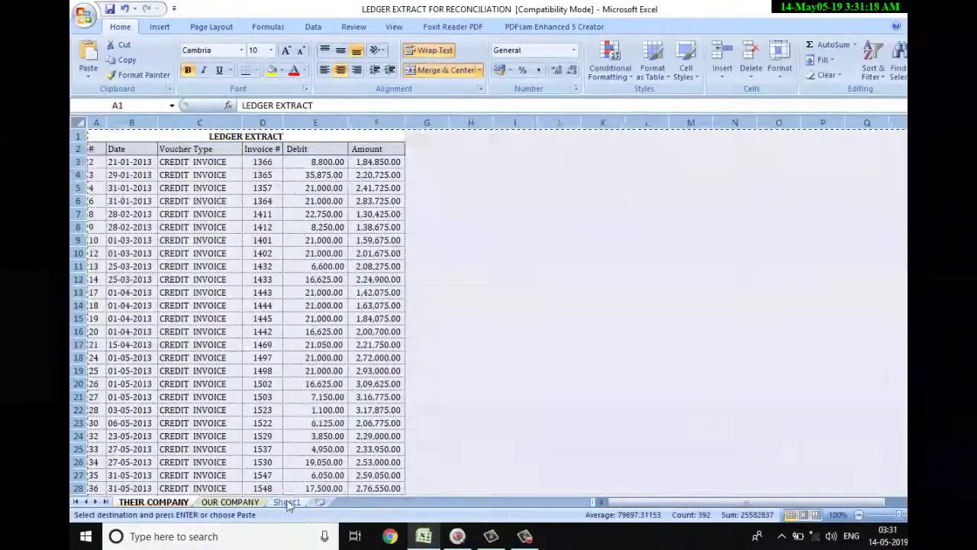
click(288, 502)
click(81, 124)
right_click(79, 124)
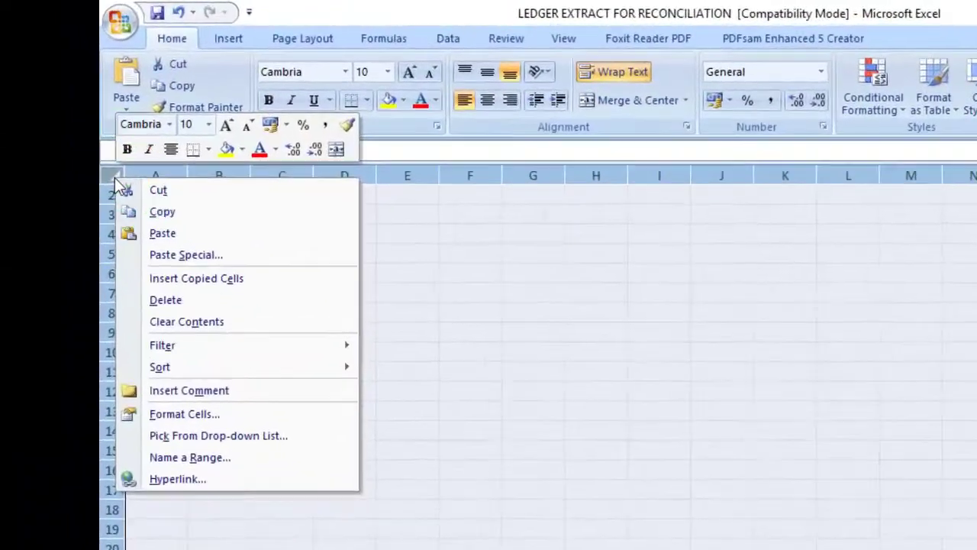
click(156, 250)
click(405, 471)
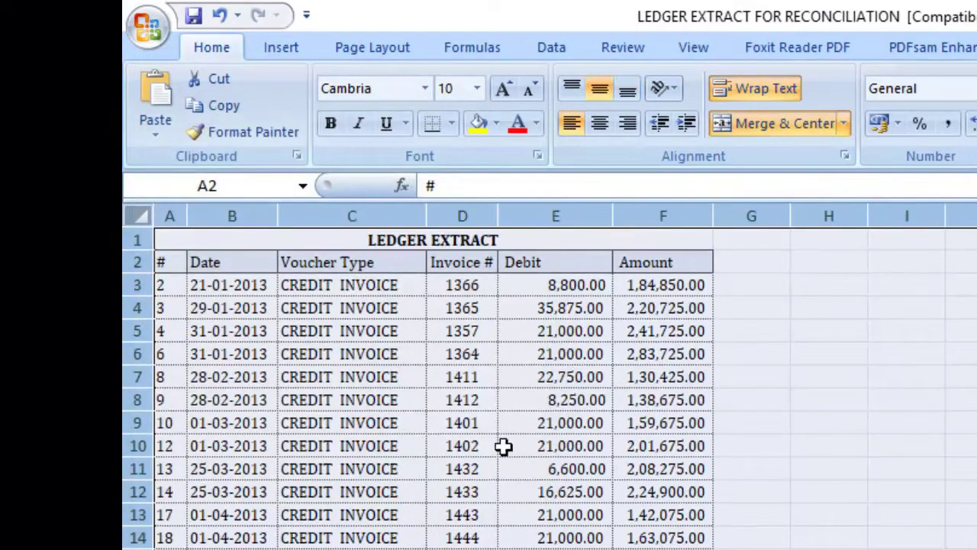
Step: Verify the pasted total in E67 and select the OUR COMPANY ledger range A2:E84
scroll(504, 446, down, 7)
scroll(480, 506, down, 12)
click(546, 448)
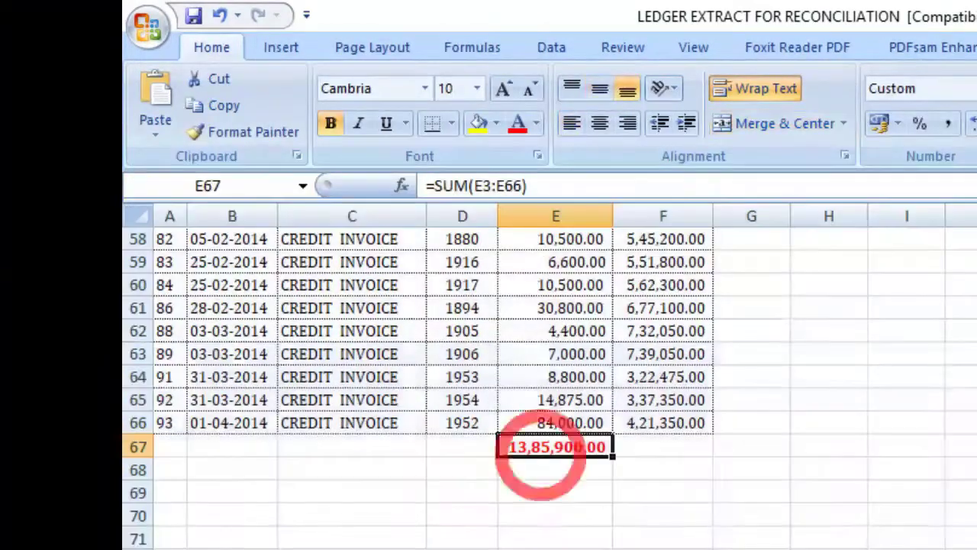
drag(378, 296, 381, 375)
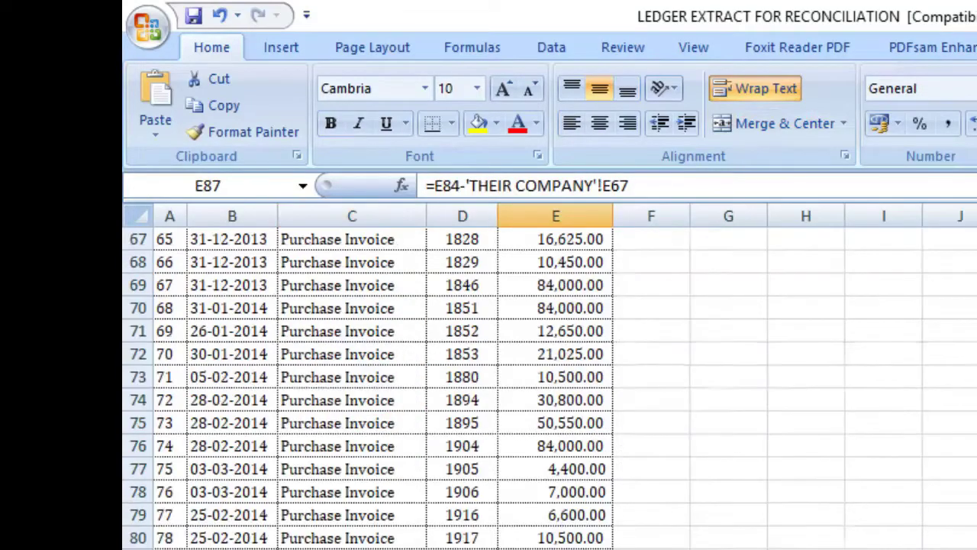
scroll(122, 153, up, 10)
scroll(122, 153, up, 11)
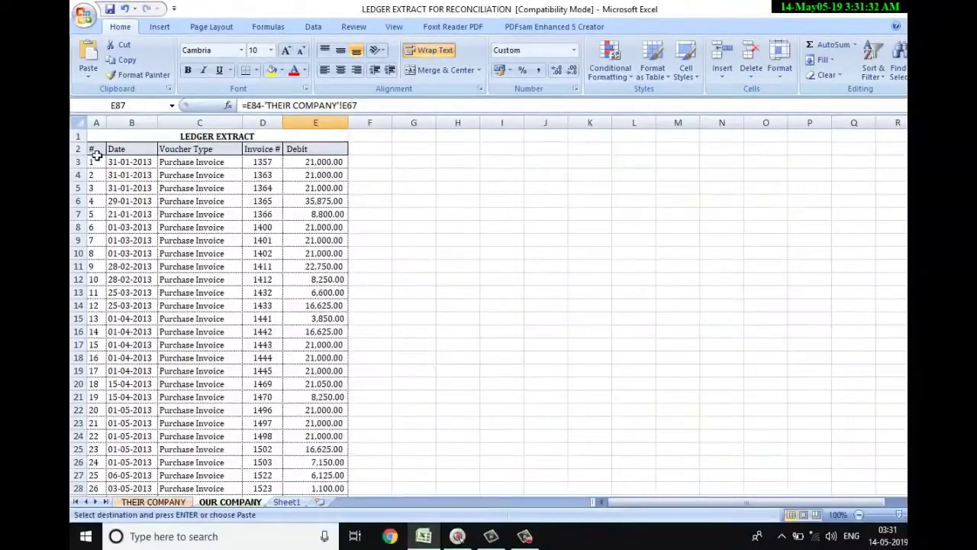
drag(97, 155, 345, 478)
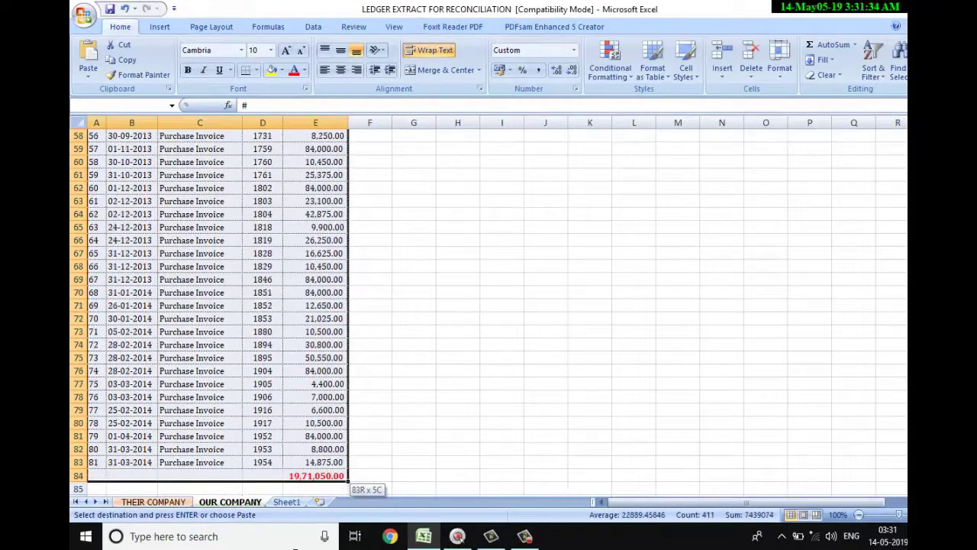
Step: Paste the copied OUR COMPANY ledger rows into Sheet1 starting at cell A67
right_click(310, 463)
click(306, 232)
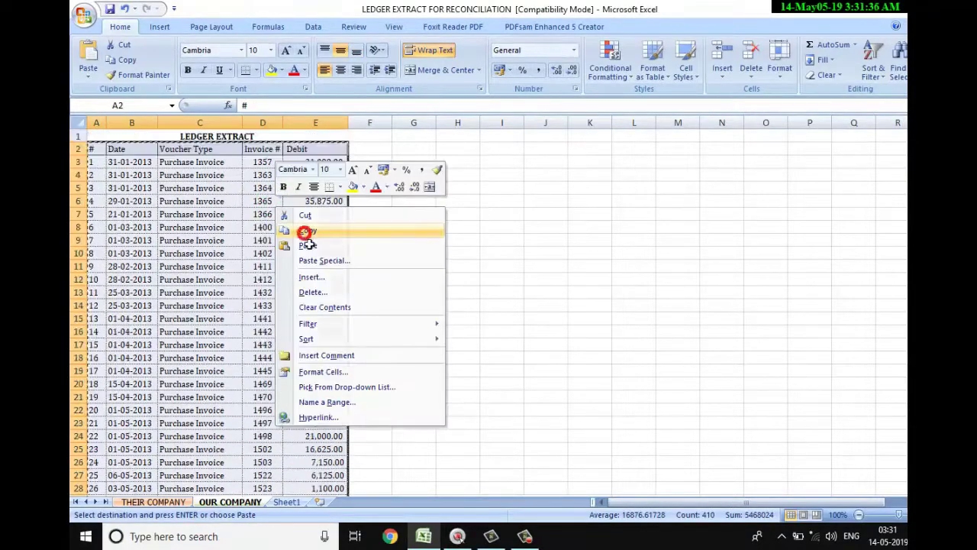
click(286, 502)
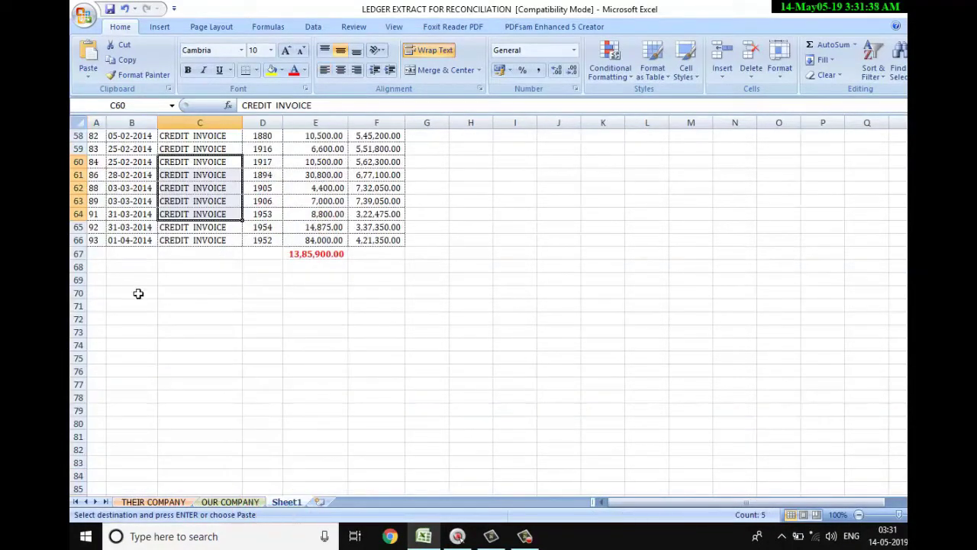
right_click(93, 253)
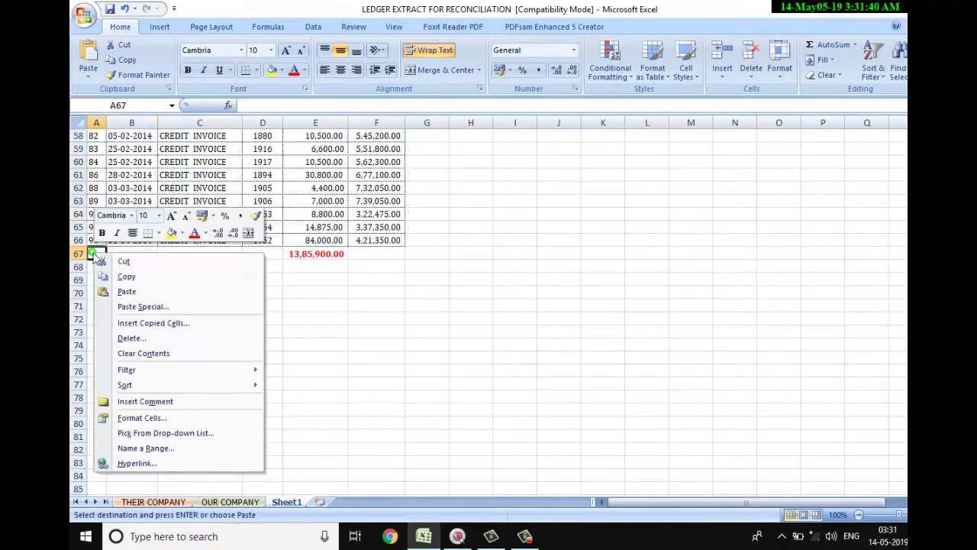
click(126, 291)
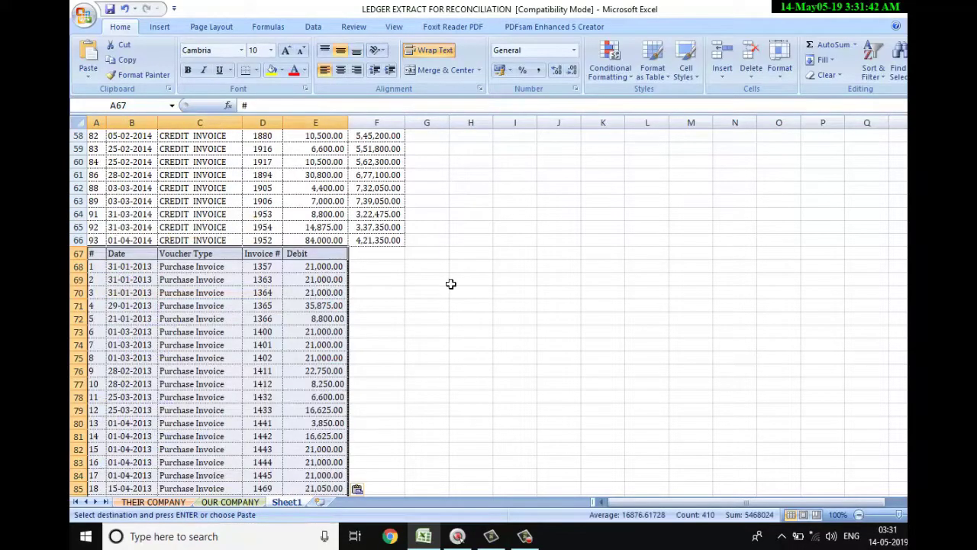
click(451, 284)
Step: Review the combined Sheet1 data and select the running-balance Amount column F
scroll(443, 284, up, 2)
scroll(431, 283, up, 12)
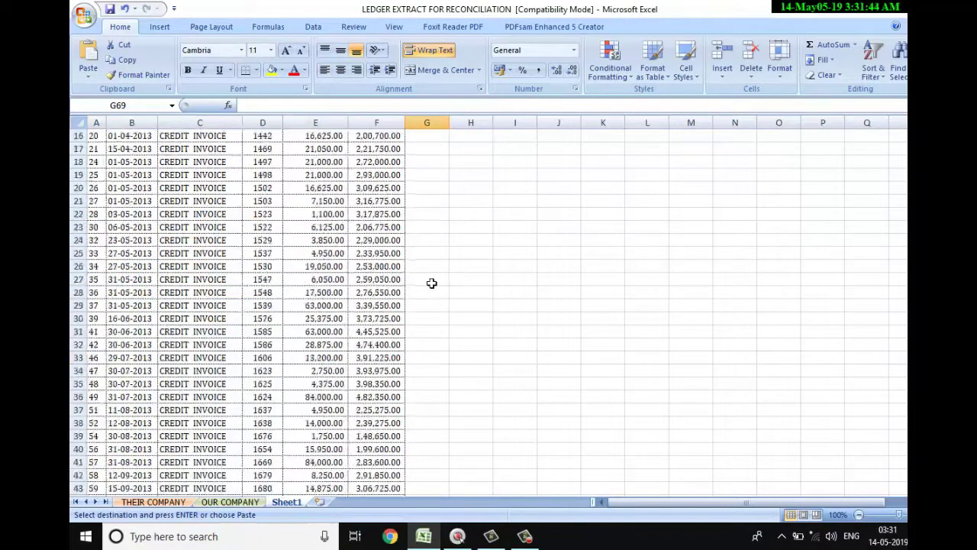
scroll(432, 283, up, 5)
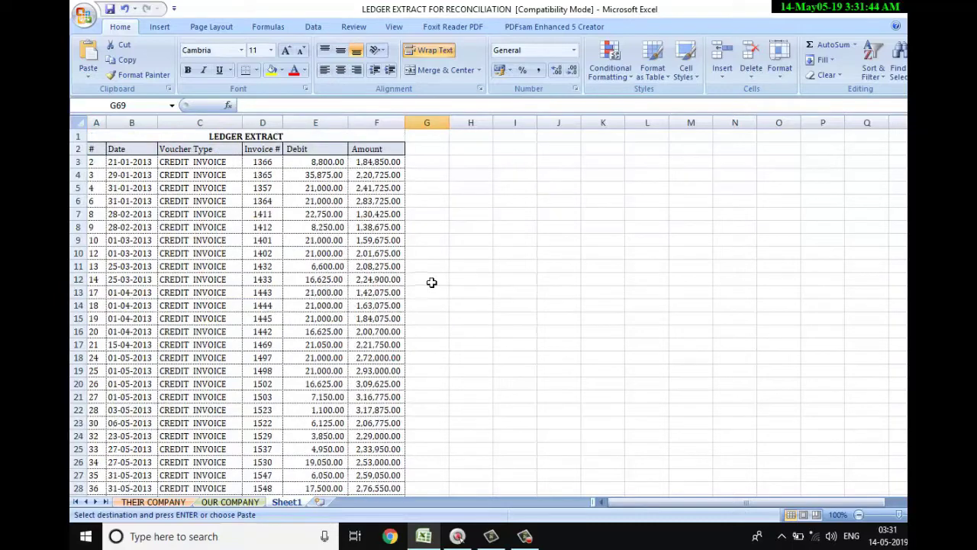
click(387, 215)
drag(327, 175, 317, 434)
scroll(357, 229, down, 4)
right_click(392, 126)
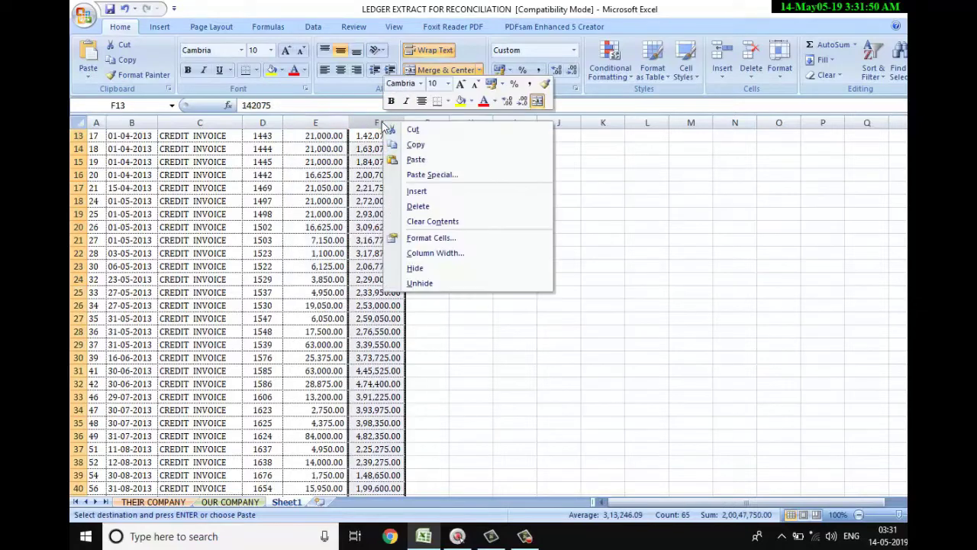
Step: Delete the running-balance Amount column F from Sheet1
click(418, 207)
scroll(359, 260, down, 3)
scroll(343, 334, down, 5)
scroll(314, 324, down, 5)
scroll(314, 320, down, 2)
scroll(315, 321, down, 2)
scroll(315, 321, down, 6)
scroll(314, 321, down, 6)
scroll(315, 321, down, 6)
scroll(362, 303, up, 7)
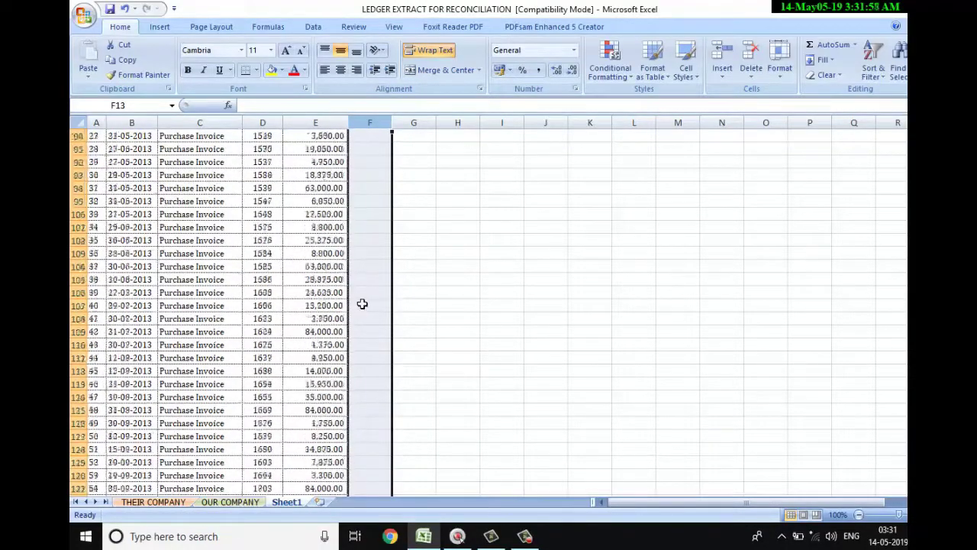
scroll(362, 304, up, 12)
scroll(361, 303, up, 5)
scroll(282, 326, down, 4)
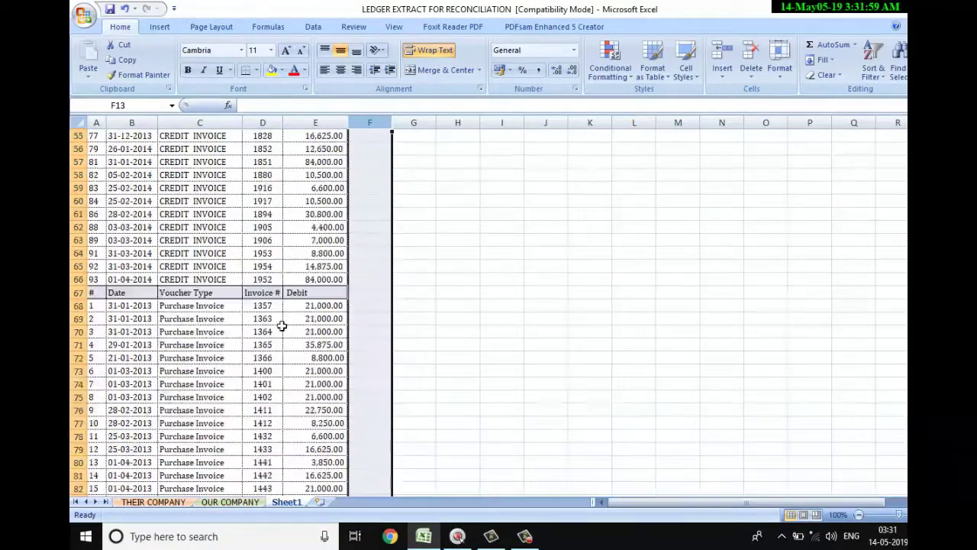
Step: Delete the repeated OUR COMPANY header row 67 so purchase invoices follow the credit rows
click(78, 293)
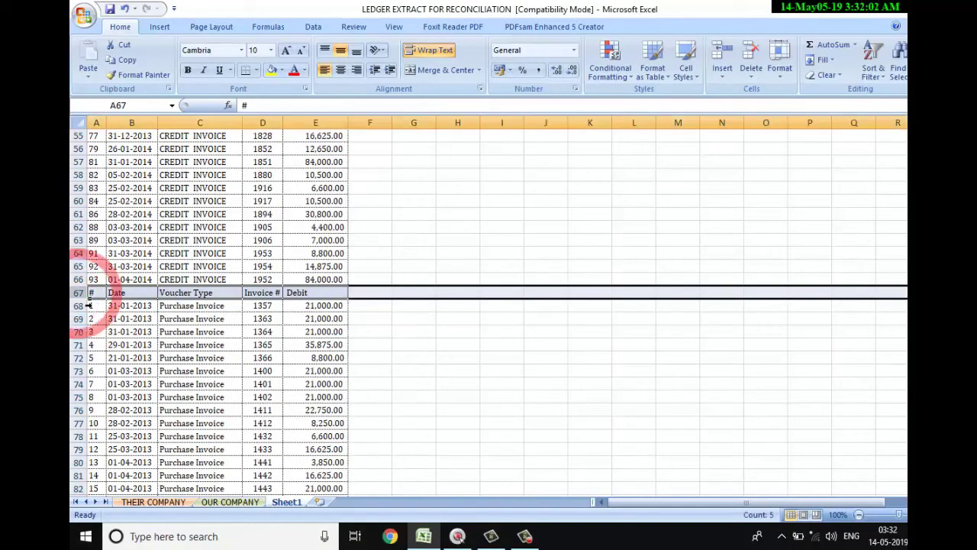
right_click(80, 293)
click(113, 380)
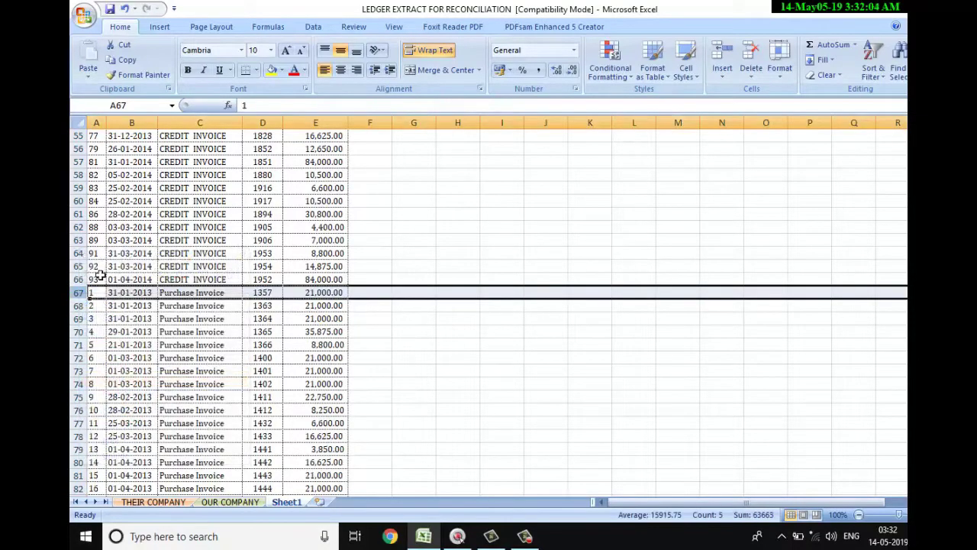
drag(93, 266, 93, 280)
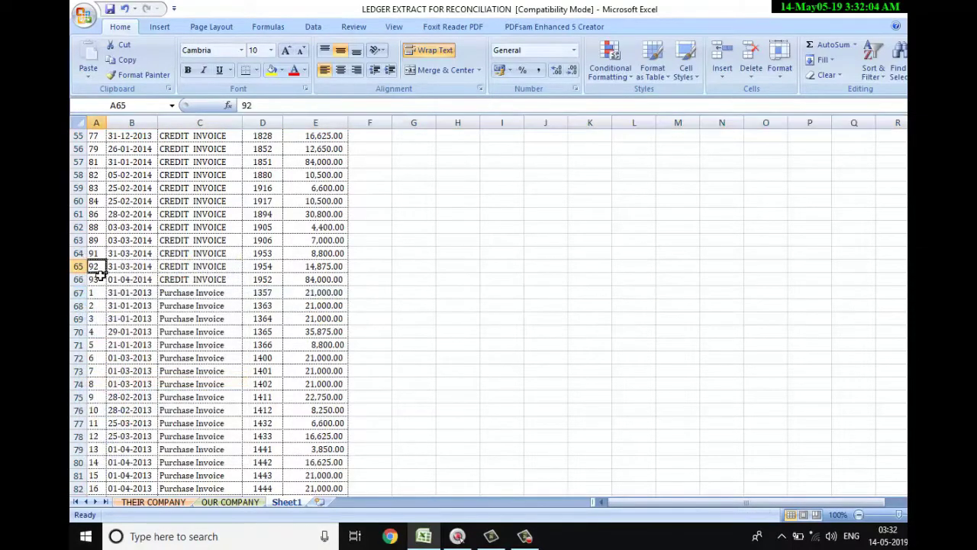
click(362, 282)
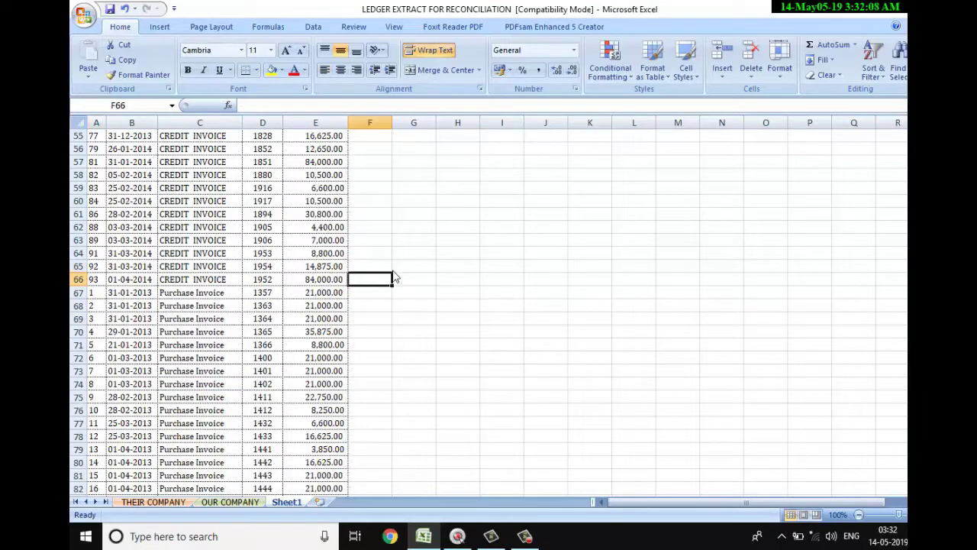
Step: Enter x in F66 and extend the 92, 93 serial series down column A
text(x)
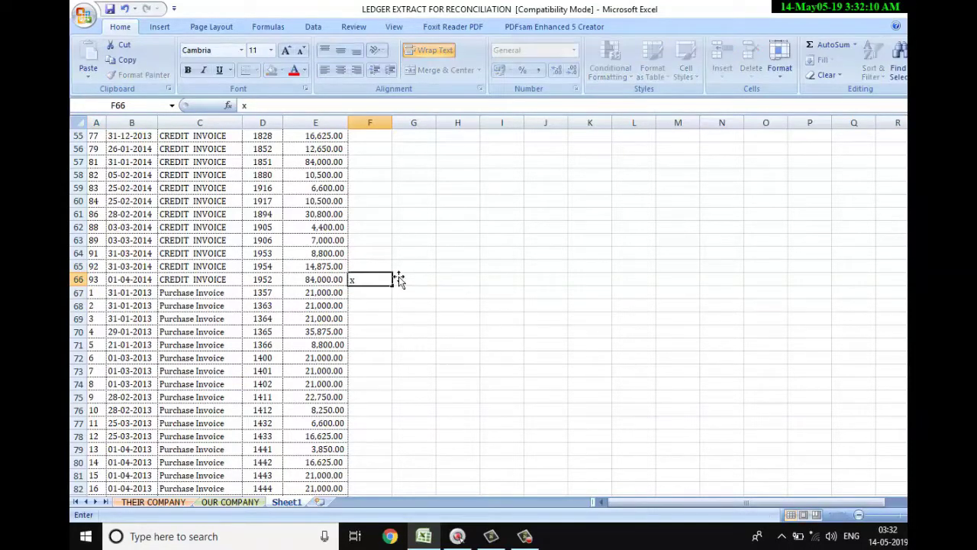
key(Return)
drag(96, 267, 102, 284)
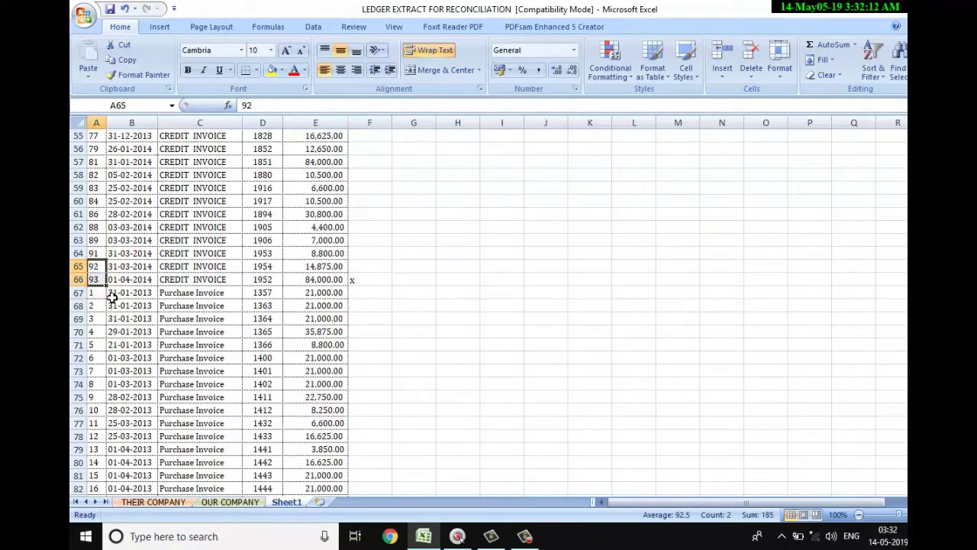
double_click(106, 286)
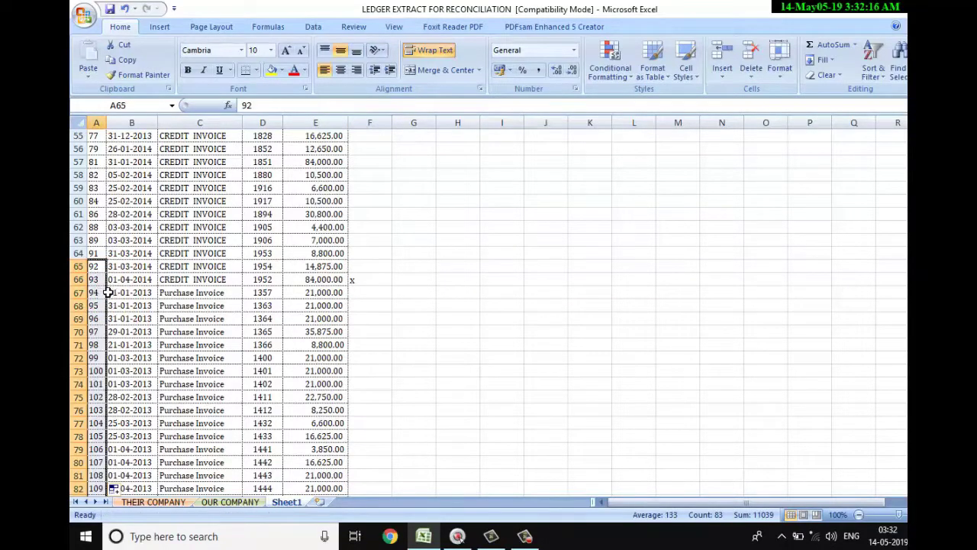
Step: Check the serial numbers now continue from 94 through 174 in row 147
scroll(108, 298, down, 4)
scroll(111, 314, down, 13)
scroll(118, 324, down, 6)
scroll(129, 339, down, 3)
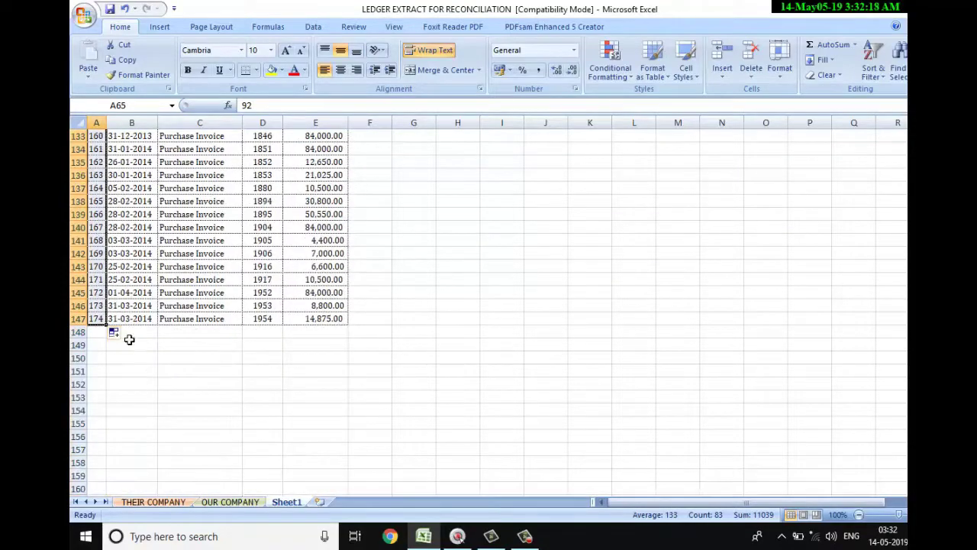
click(327, 332)
scroll(290, 281, up, 11)
scroll(290, 281, up, 12)
scroll(289, 281, up, 9)
scroll(357, 364, down, 4)
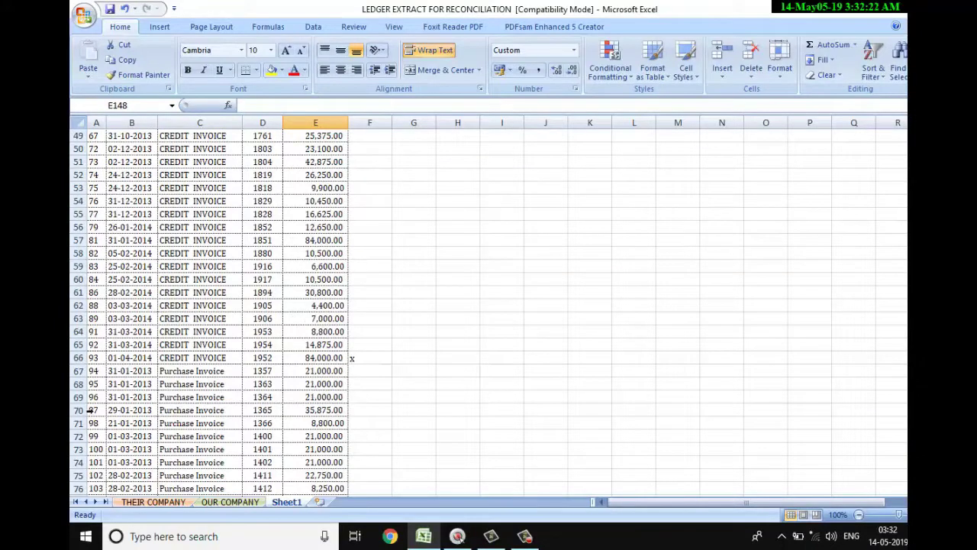
drag(95, 372, 95, 397)
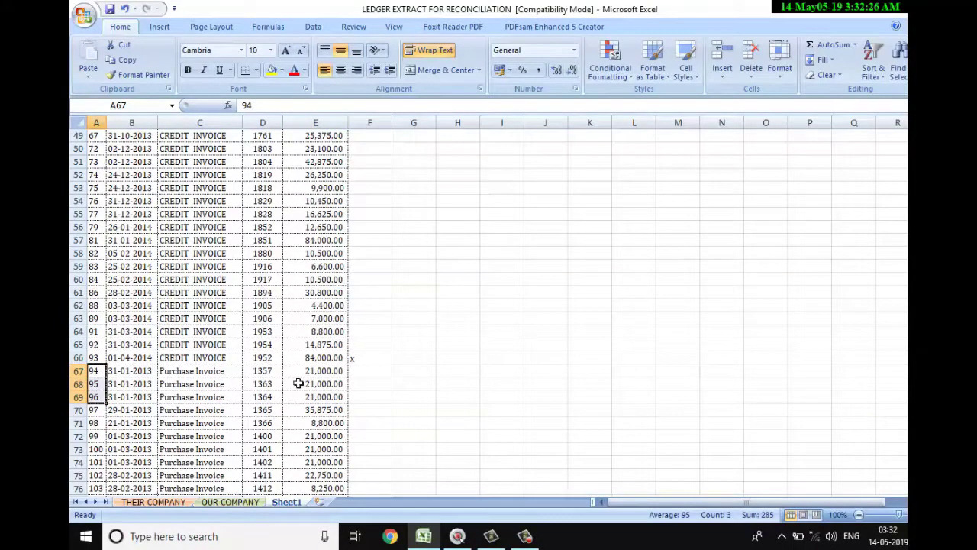
drag(325, 265, 325, 319)
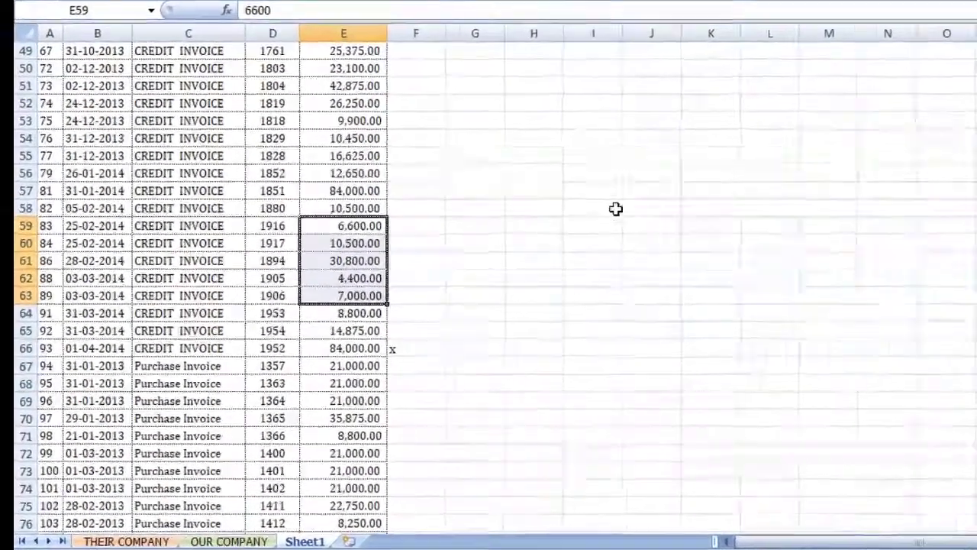
Step: Enter -1 in helper cell I58 and copy it
click(616, 208)
click(523, 241)
text(-1)
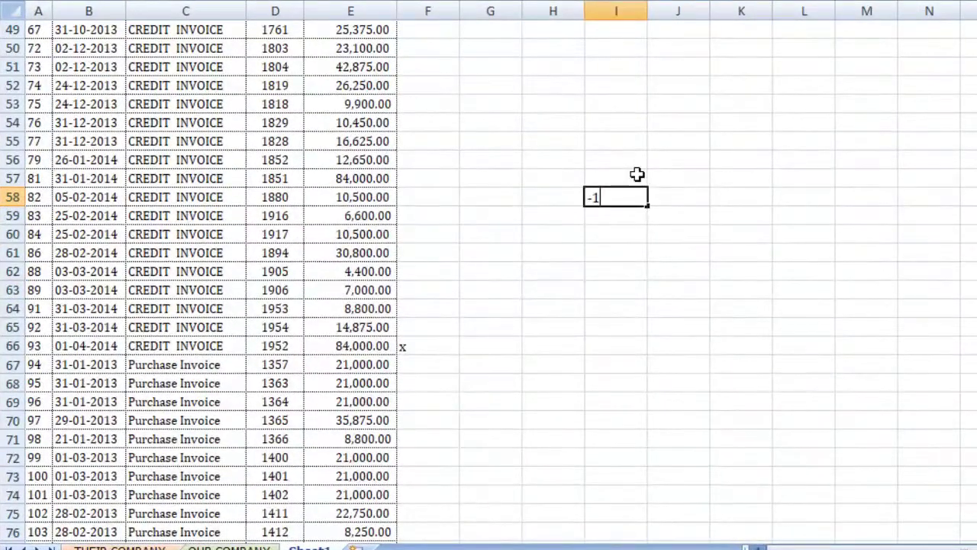
key(Return)
click(615, 200)
right_click(614, 197)
click(656, 229)
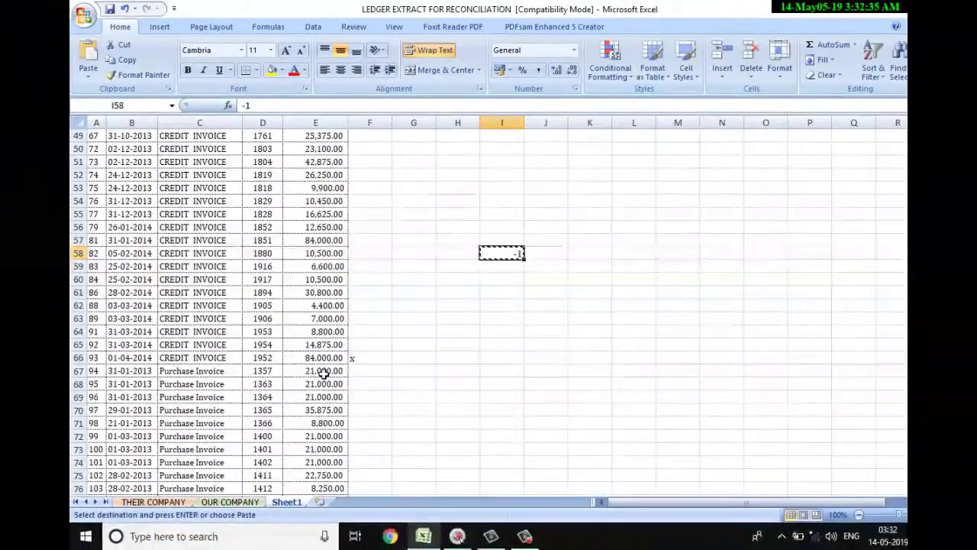
Step: Paste Special Values with Multiply onto debits E67:E147 to make them negative
click(313, 359)
click(415, 381)
drag(313, 372, 329, 540)
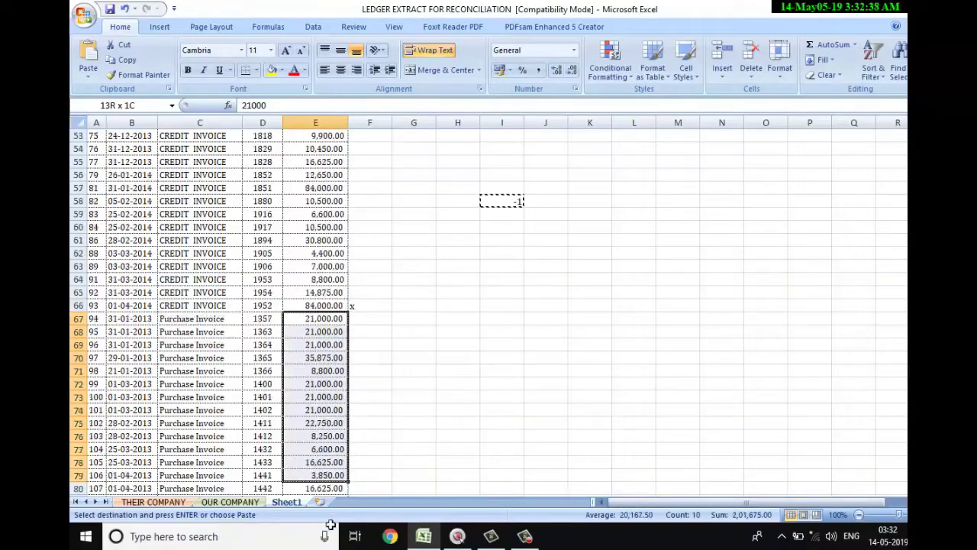
drag(329, 540, 327, 456)
right_click(315, 415)
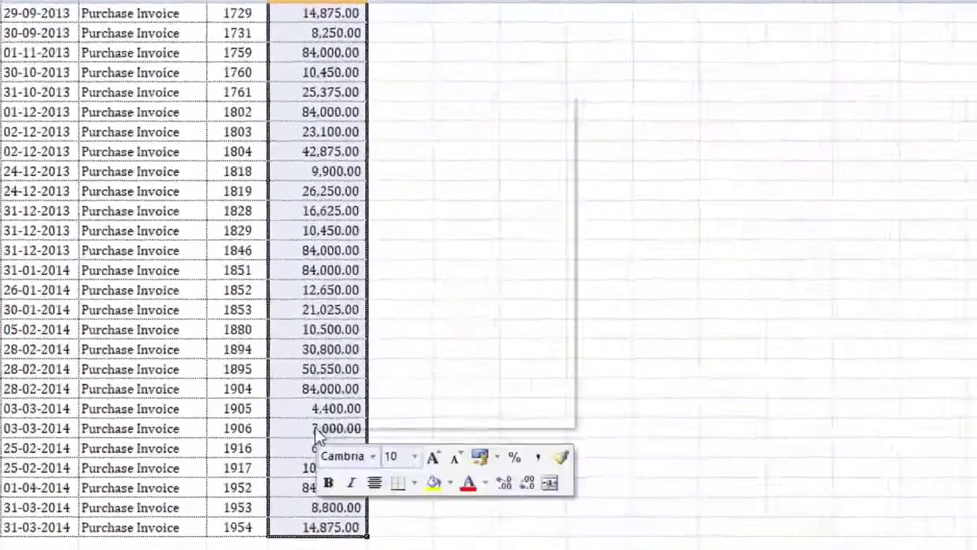
click(451, 176)
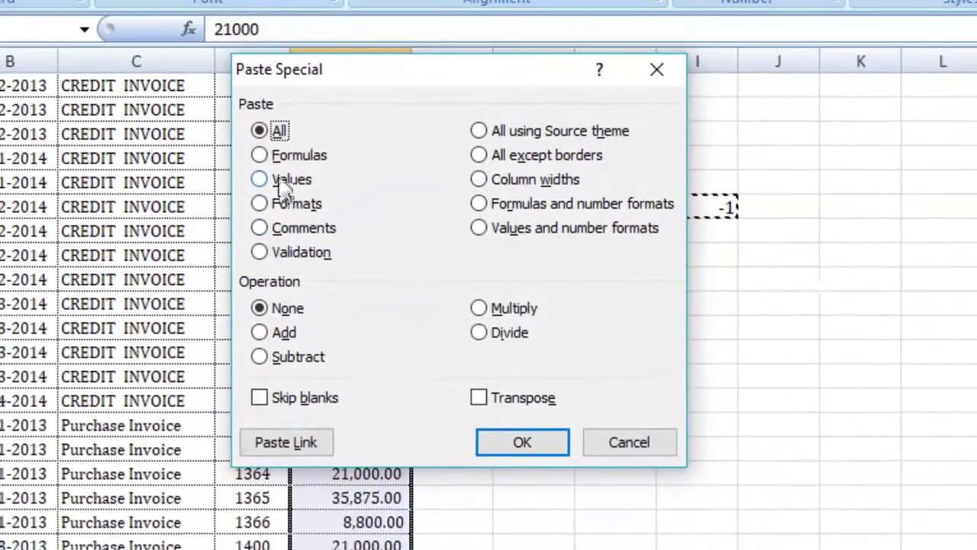
click(286, 180)
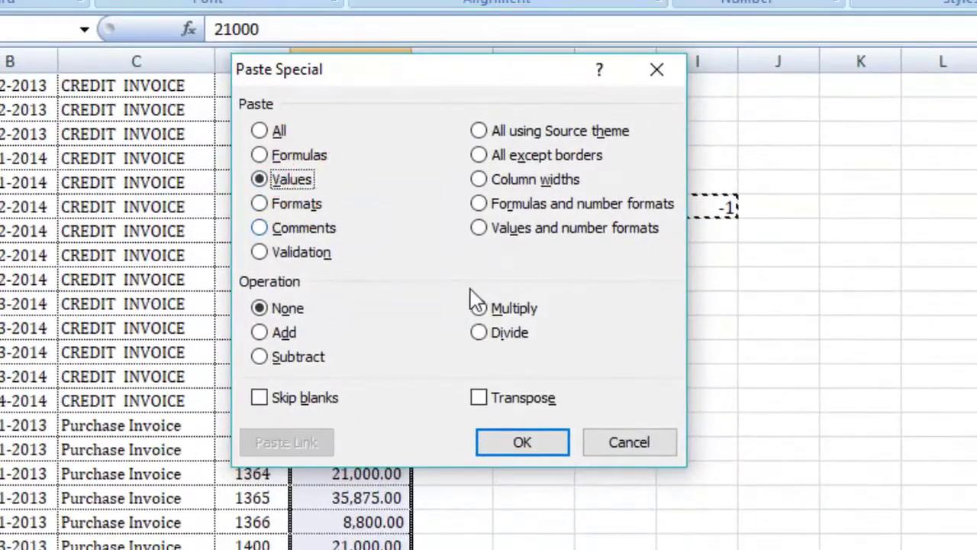
click(492, 315)
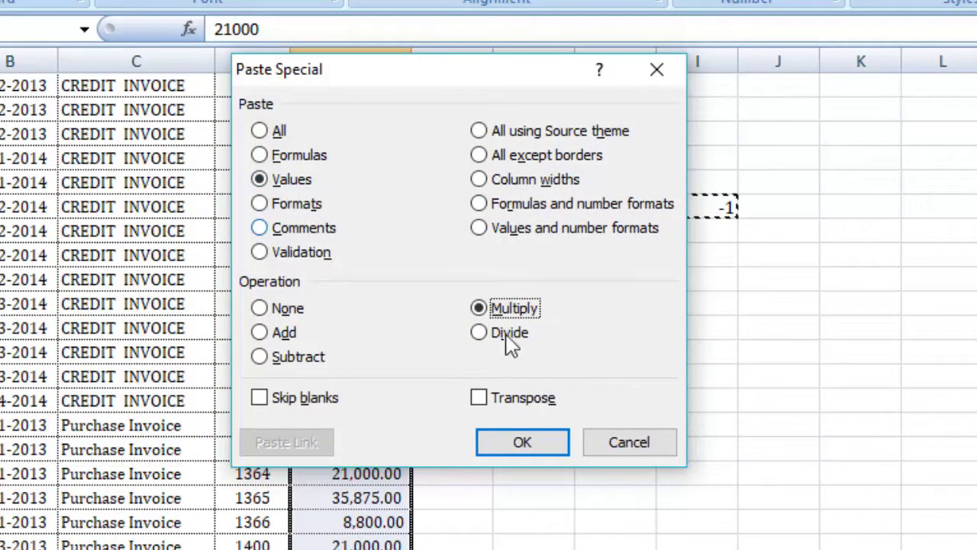
click(522, 440)
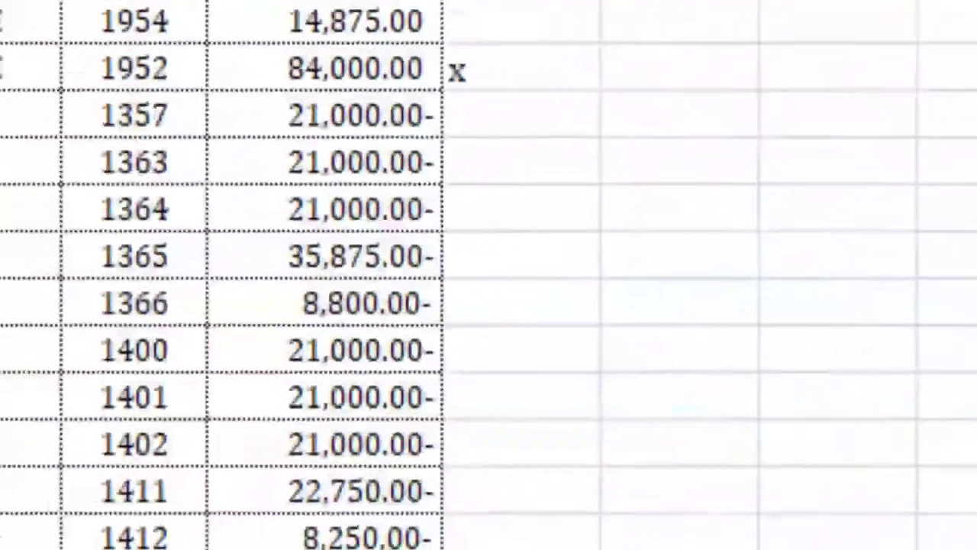
click(501, 200)
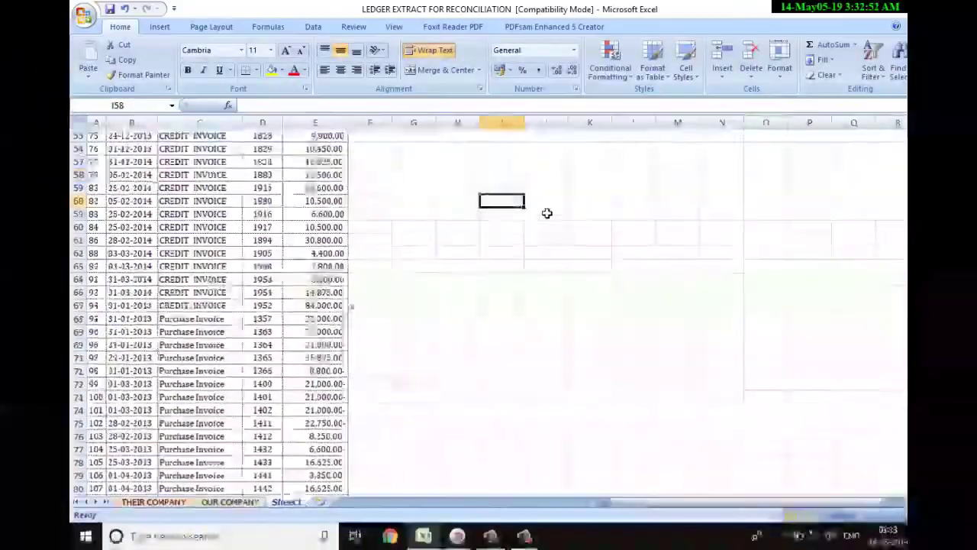
Step: Select the combined ledger A2:E147 and insert a PivotTable on a new worksheet
scroll(200, 365, up, 12)
scroll(199, 360, up, 5)
drag(105, 162, 347, 489)
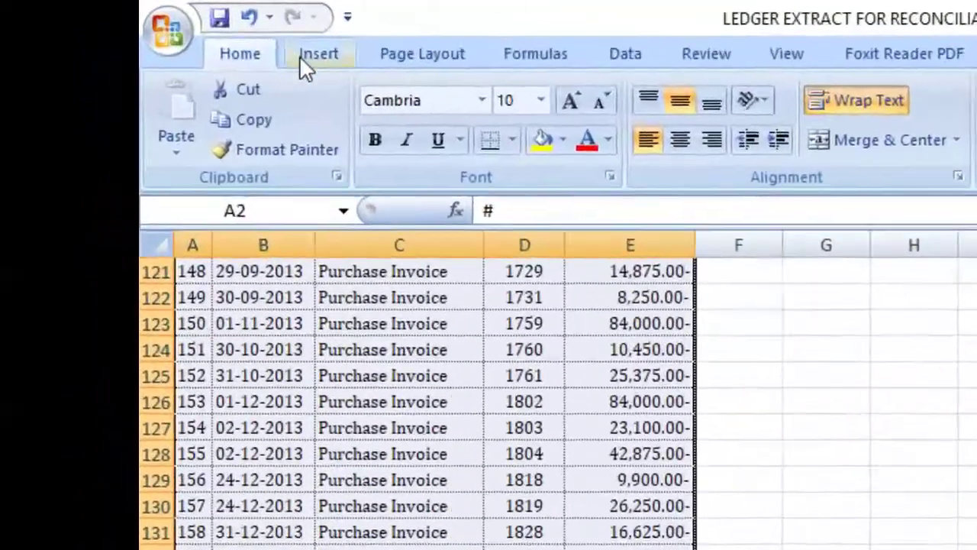
click(160, 27)
click(190, 122)
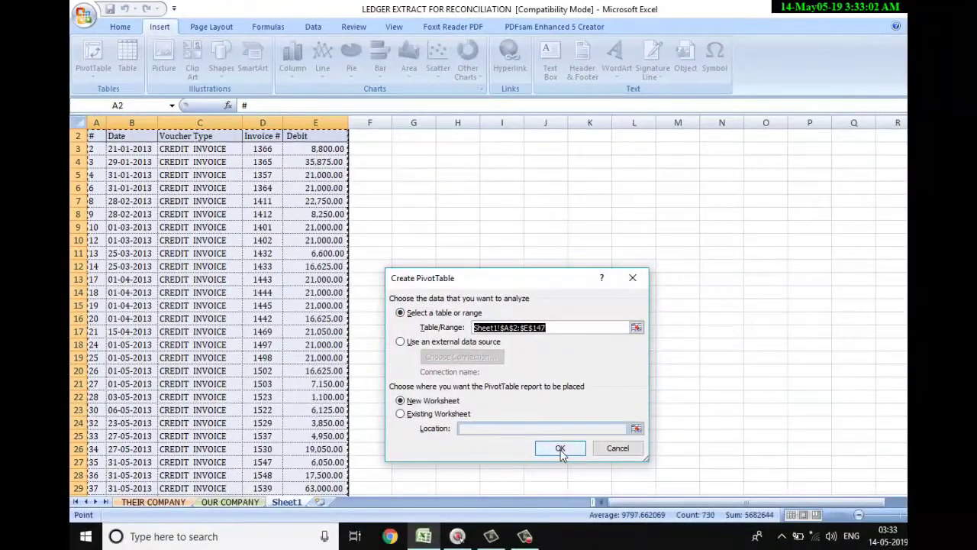
click(560, 449)
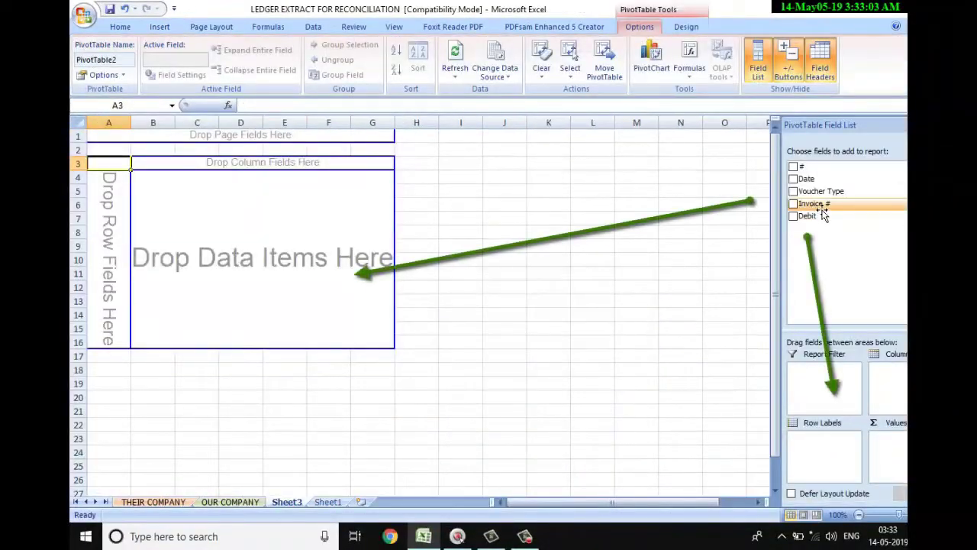
Step: Place Invoice # in Row Labels and Sum of Debit in Values, then review totals like -21000
drag(826, 215, 849, 345)
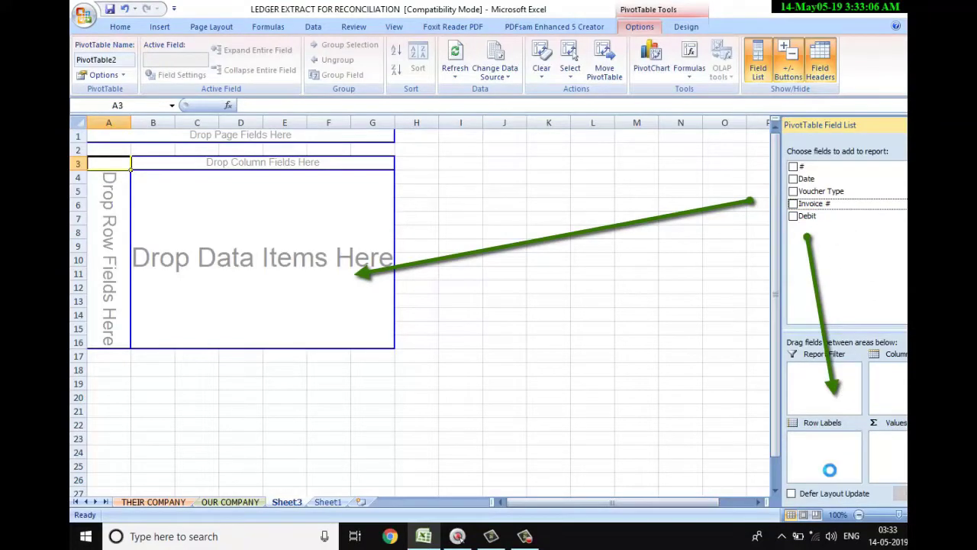
drag(809, 217, 849, 309)
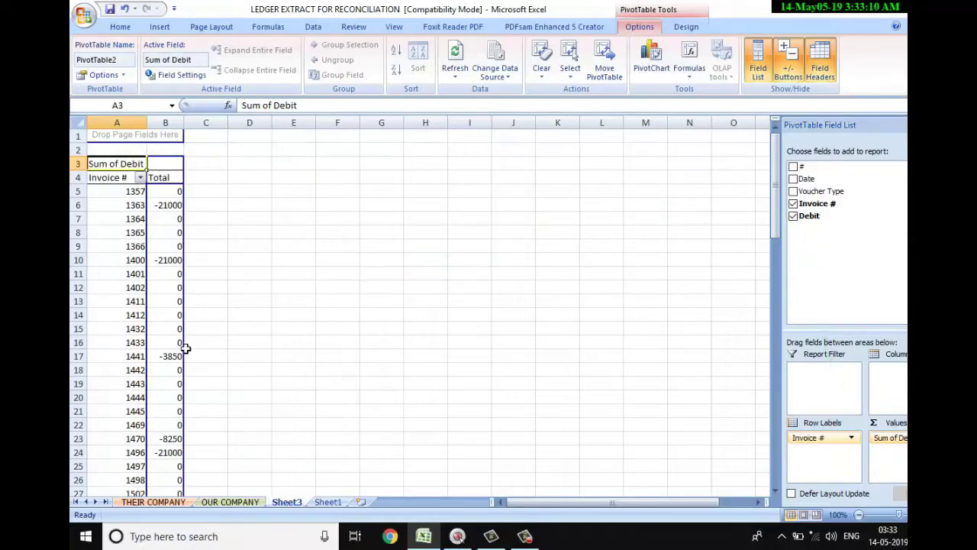
scroll(187, 275, down, 7)
scroll(187, 274, down, 4)
scroll(187, 275, down, 5)
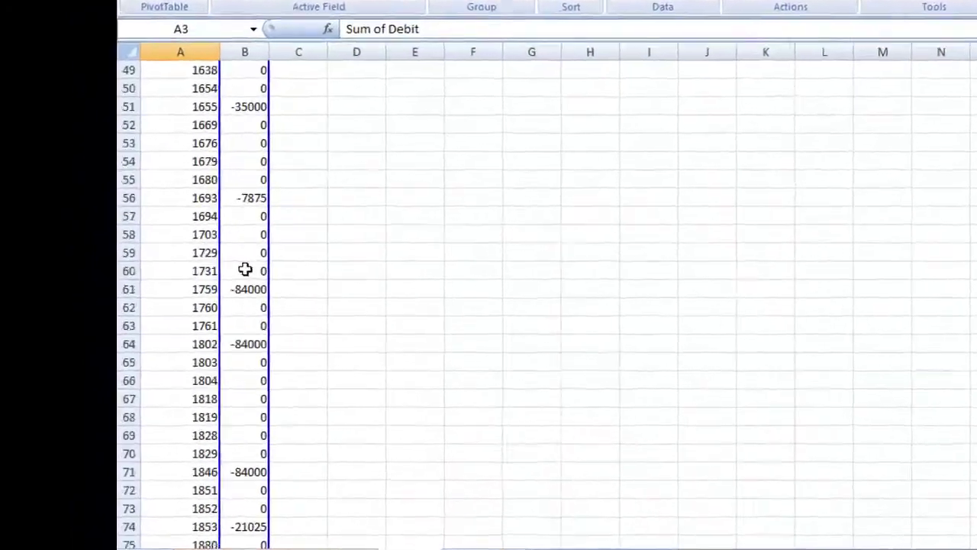
scroll(187, 275, down, 6)
scroll(262, 260, up, 7)
scroll(258, 258, up, 11)
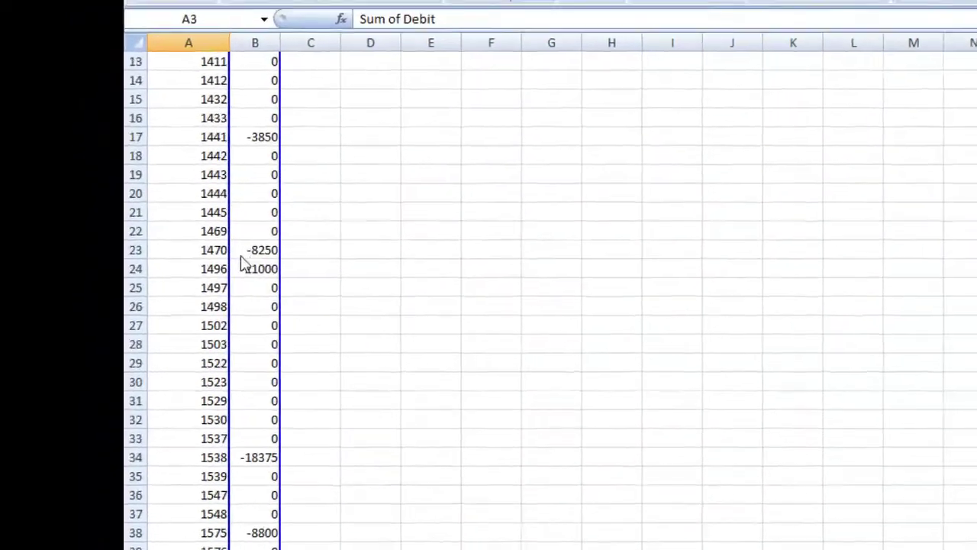
scroll(244, 262, up, 4)
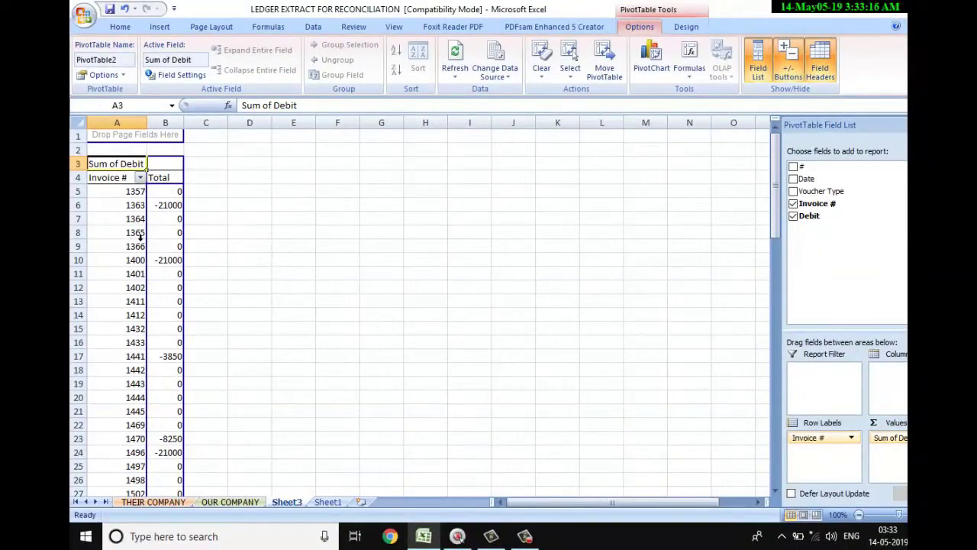
click(134, 263)
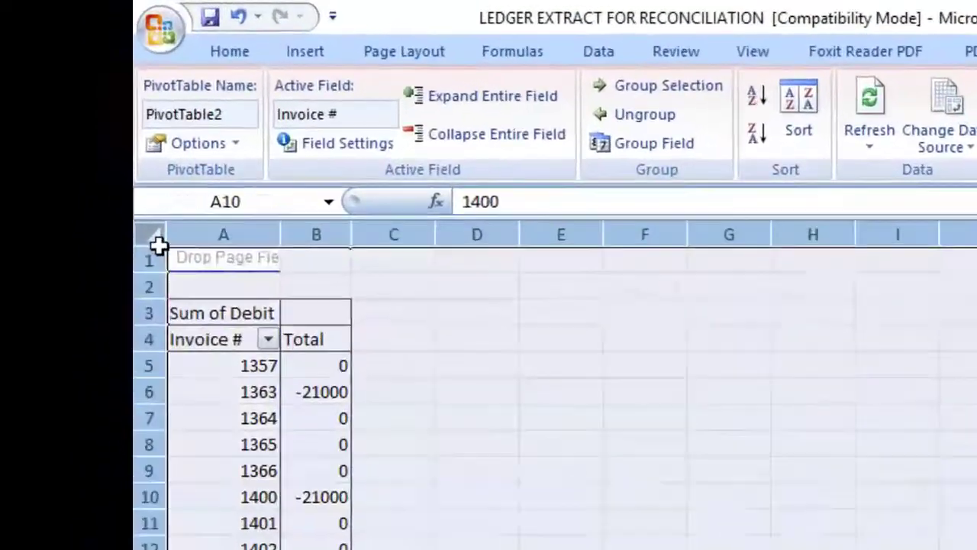
Step: Copy the whole Sheet3 and paste it back over itself as values only
click(79, 124)
right_click(79, 124)
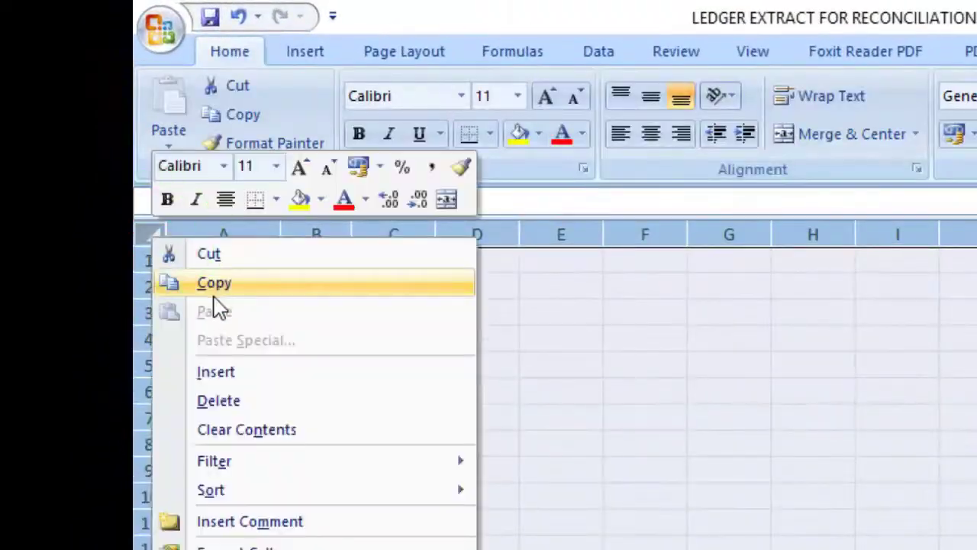
click(216, 283)
right_click(156, 248)
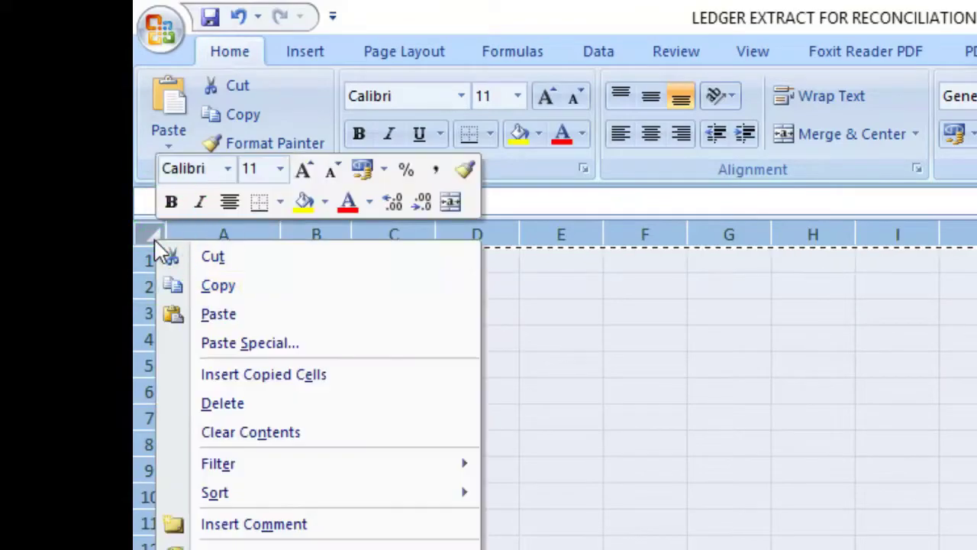
click(218, 343)
click(197, 237)
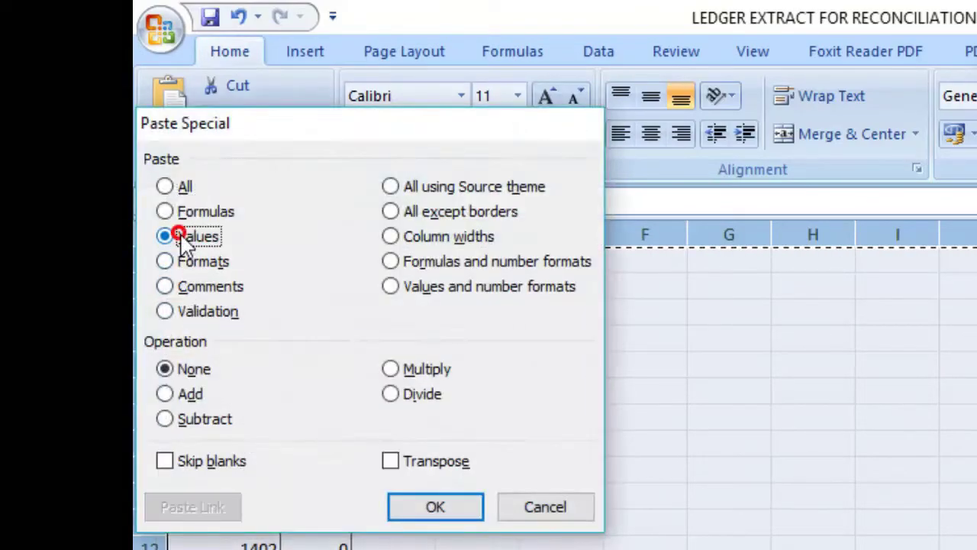
click(435, 507)
click(466, 544)
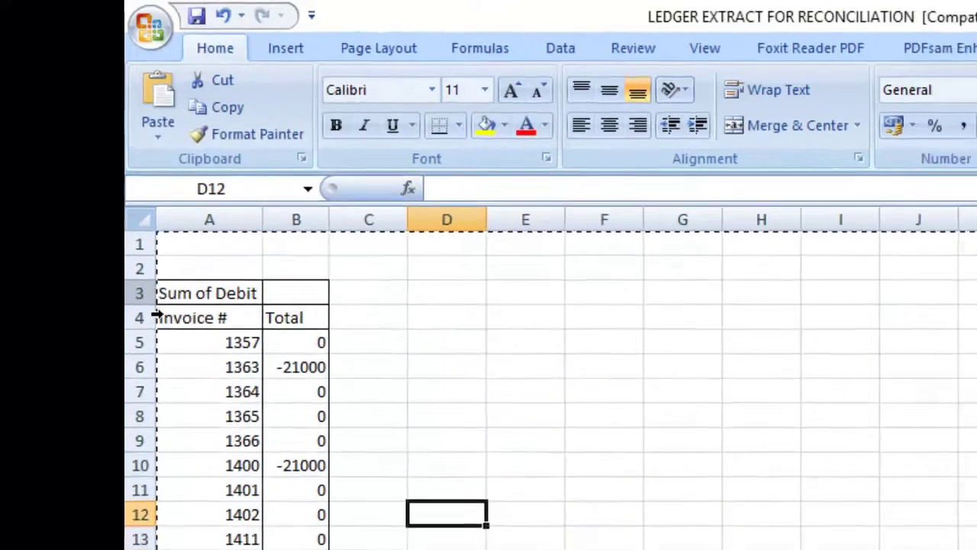
Step: Delete the top rows so the Invoice # and Total headers sit in row 1
click(139, 293)
right_click(220, 157)
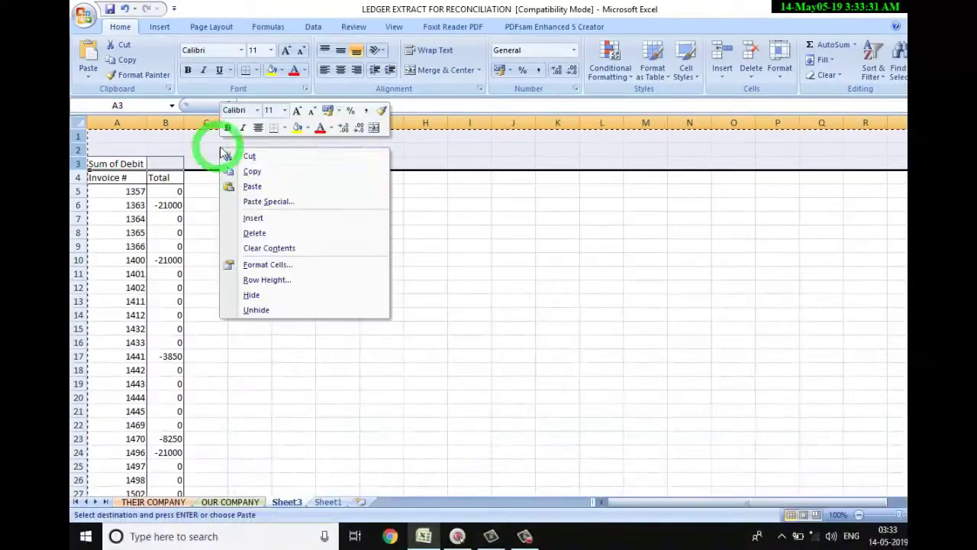
click(255, 233)
drag(178, 134, 115, 134)
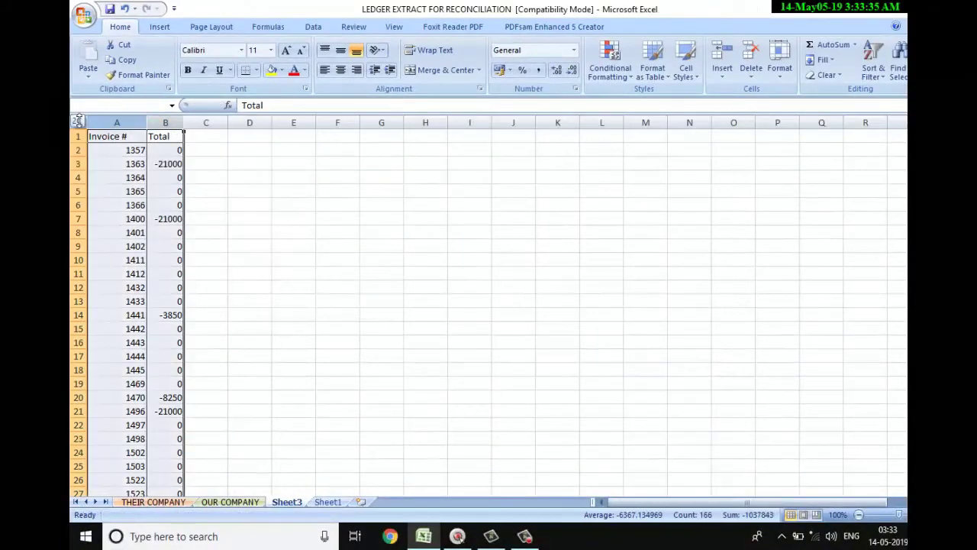
Step: Sort the Invoice # and Total list by Total, smallest to largest
click(314, 28)
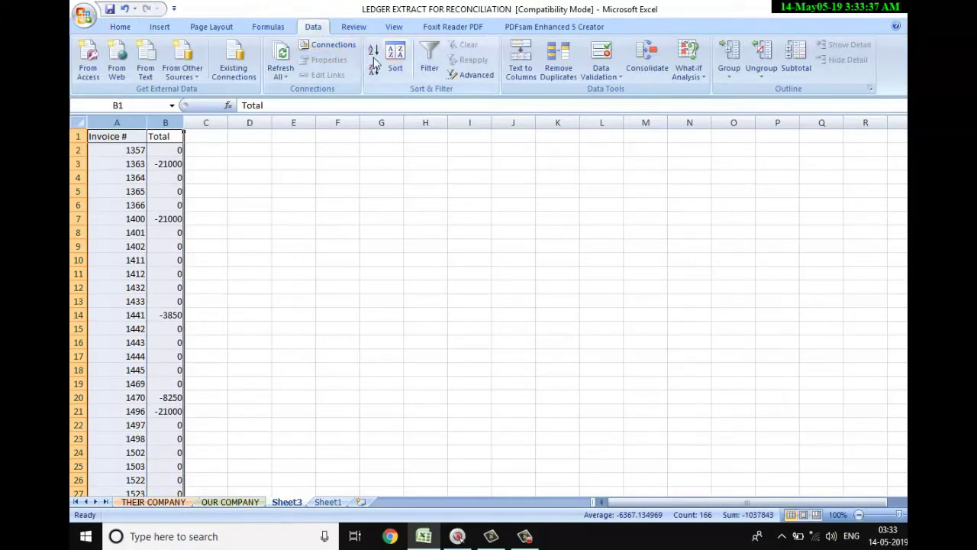
drag(114, 122, 168, 147)
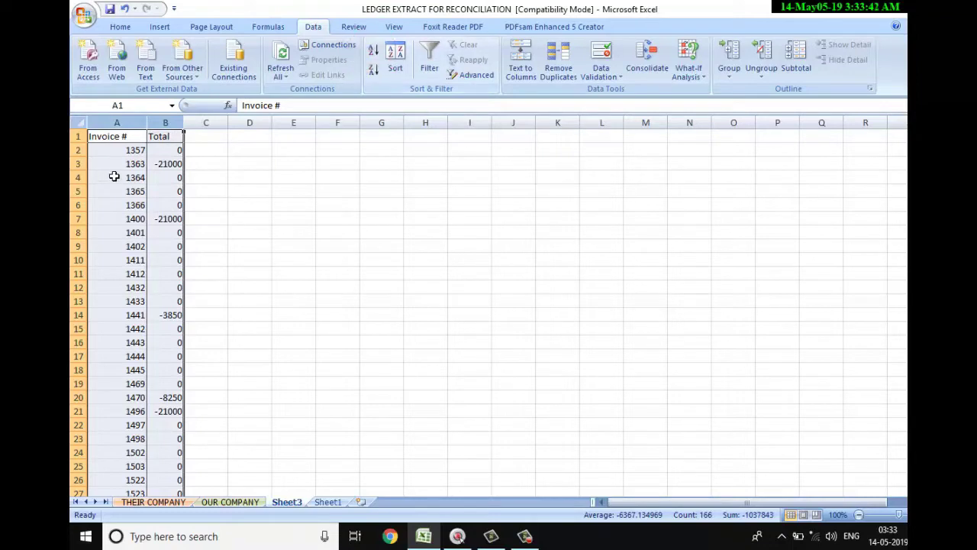
click(169, 136)
click(78, 136)
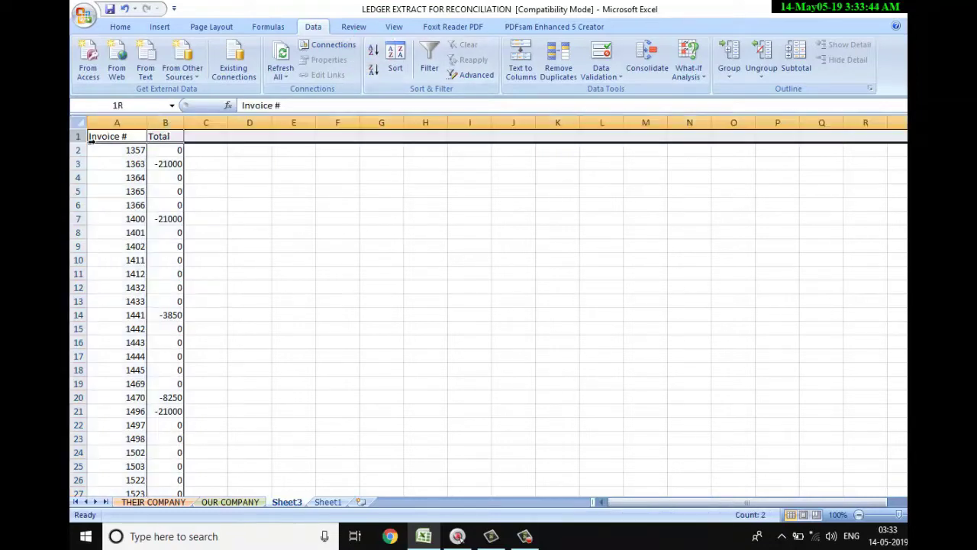
click(374, 55)
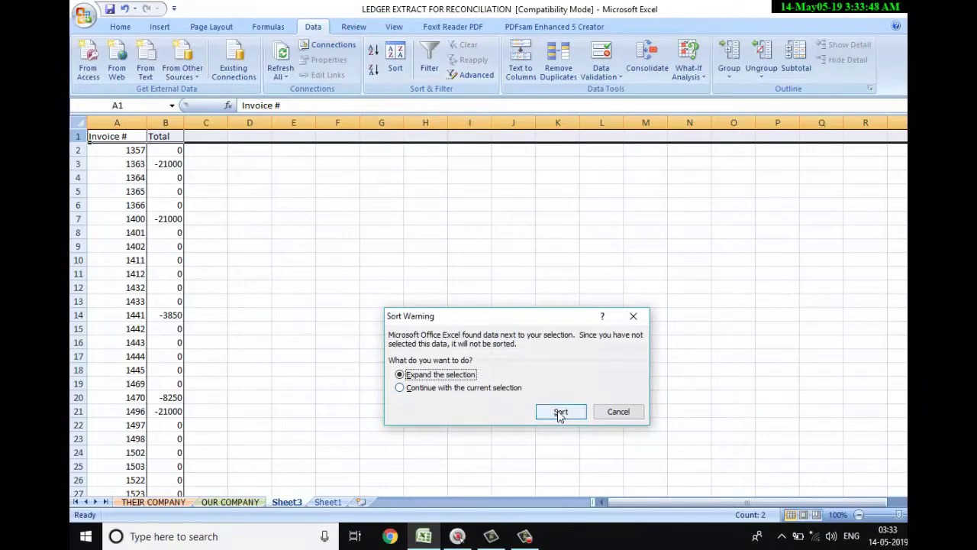
click(560, 412)
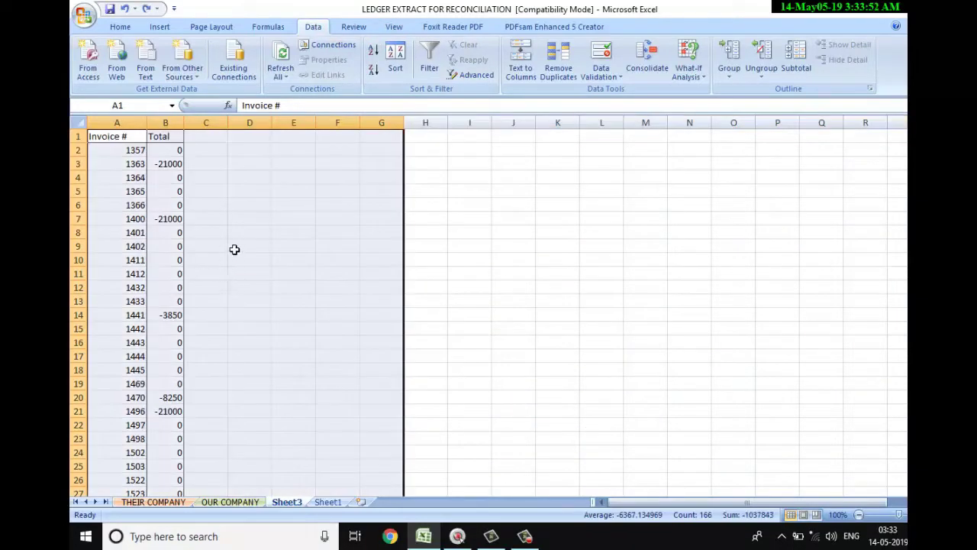
click(234, 252)
drag(165, 123, 117, 123)
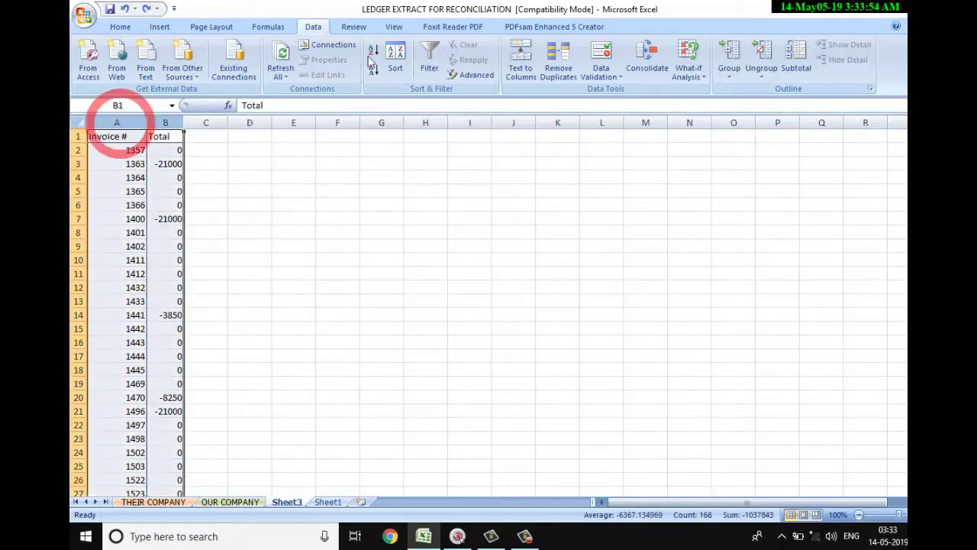
click(374, 50)
Step: Delete the zero-total rows 20 through 83, leaving 17 non-zero invoices
scroll(298, 284, down, 5)
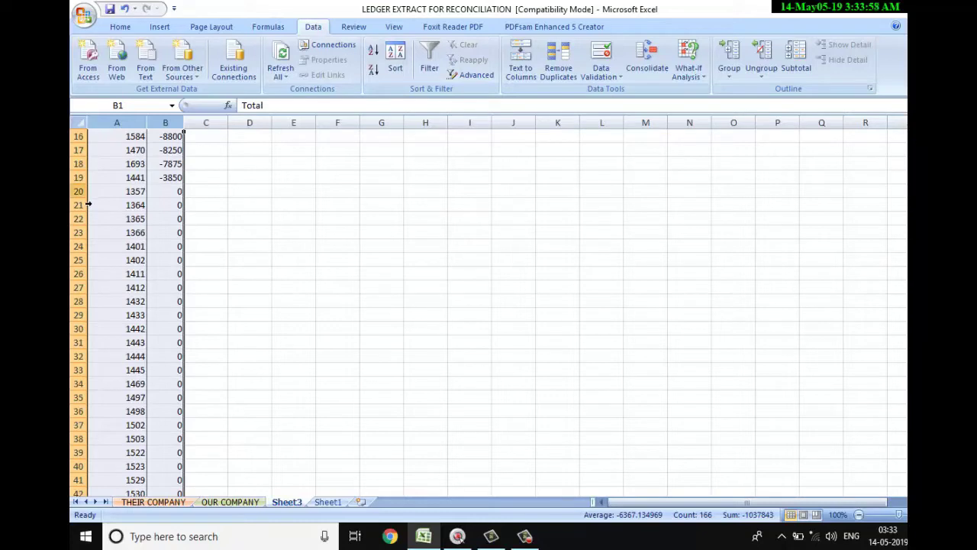
drag(89, 192, 85, 500)
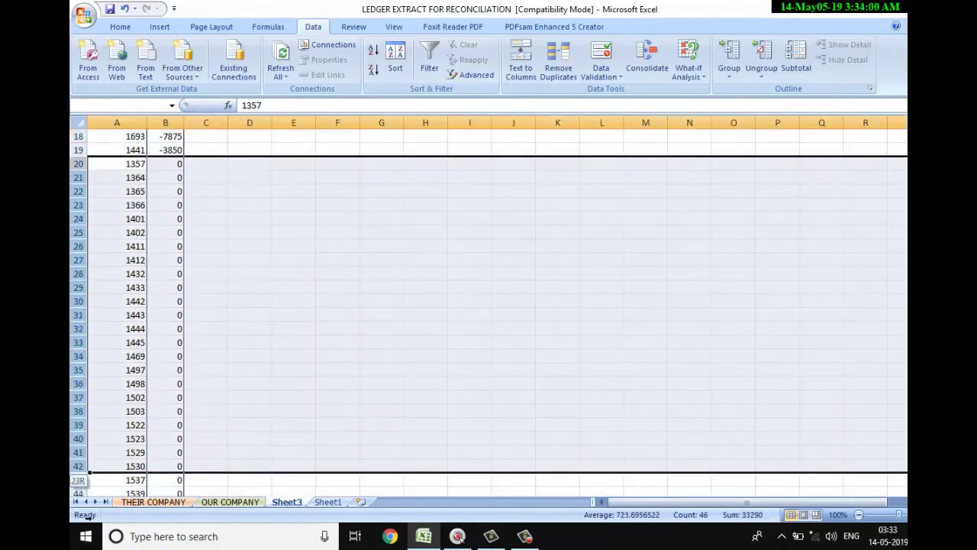
drag(86, 501, 91, 442)
right_click(247, 241)
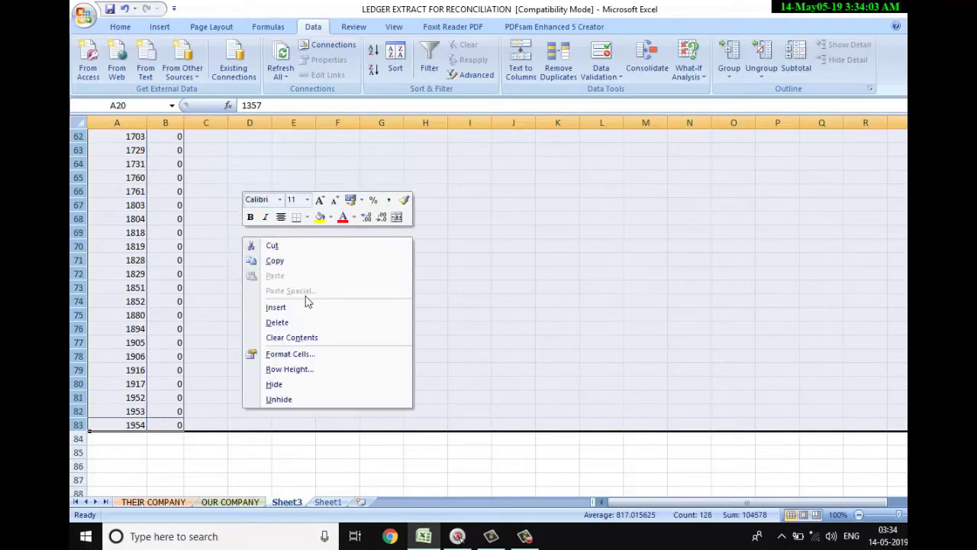
click(305, 324)
click(294, 219)
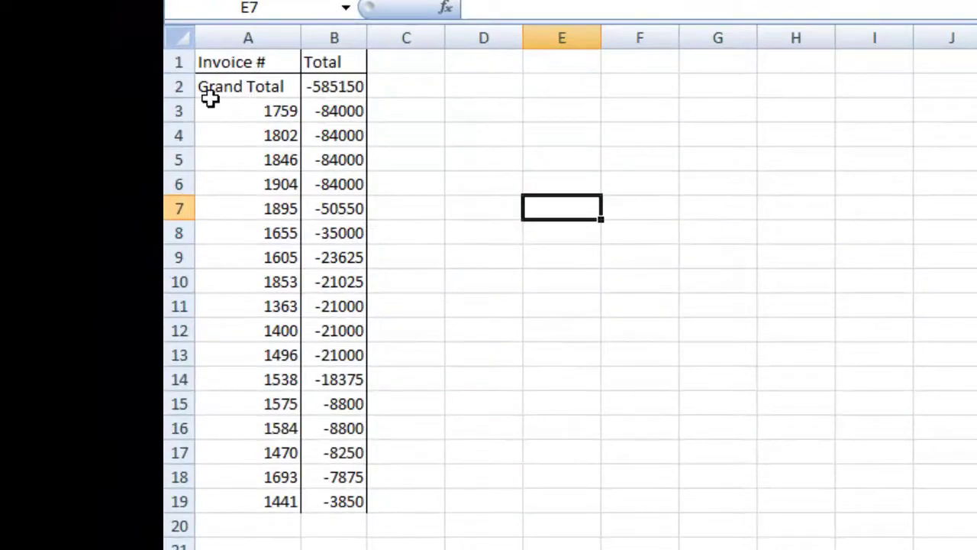
Step: Apply Comma Style to the Total column so the Grand Total reads 5,85,150.00-
click(182, 88)
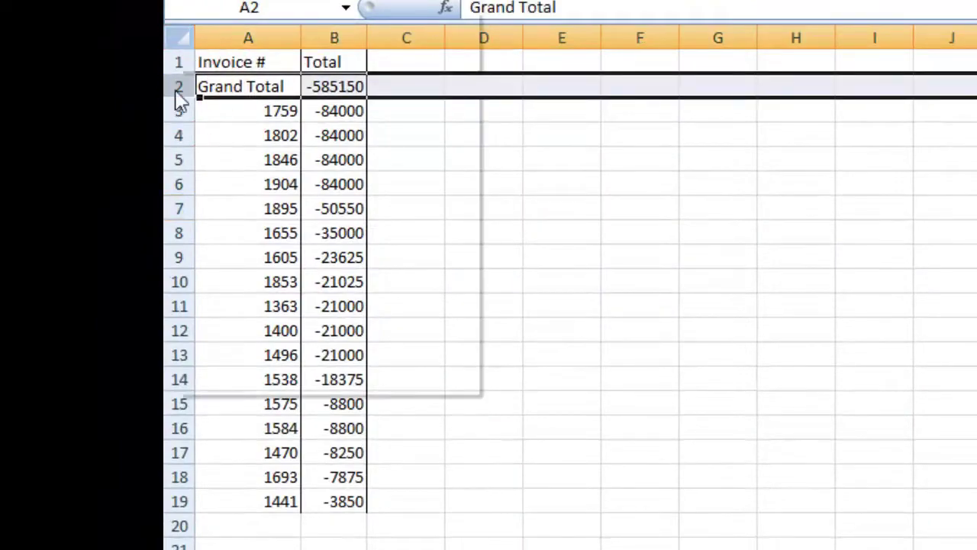
right_click(181, 91)
click(683, 109)
click(468, 158)
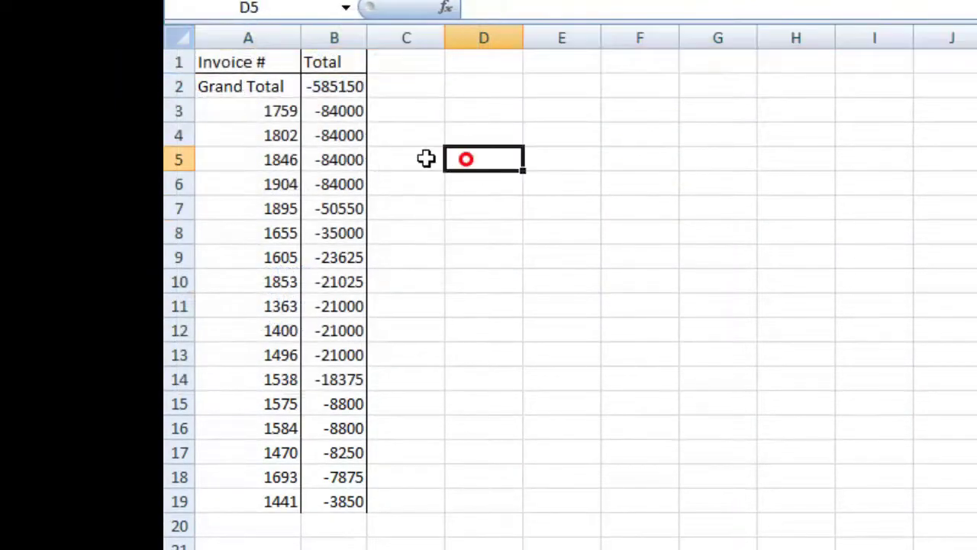
click(182, 143)
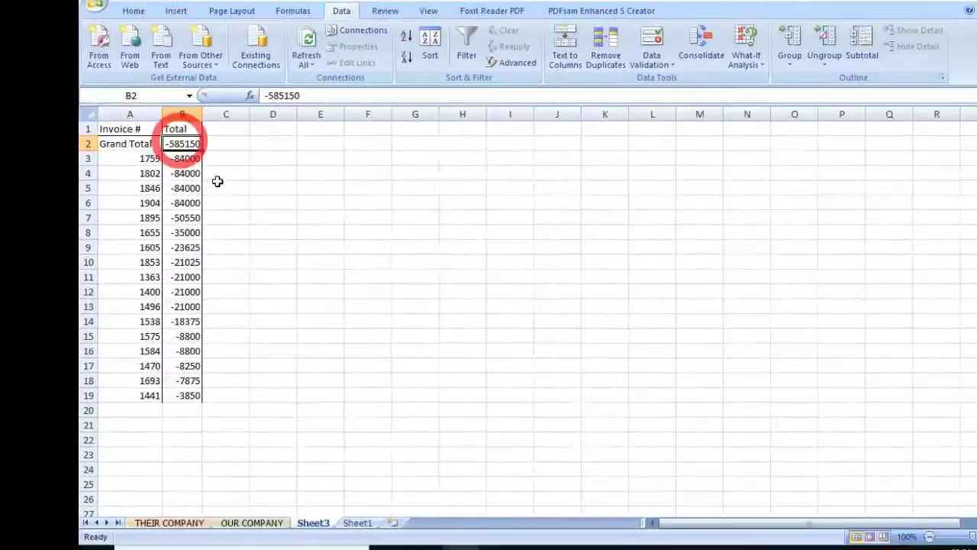
click(165, 123)
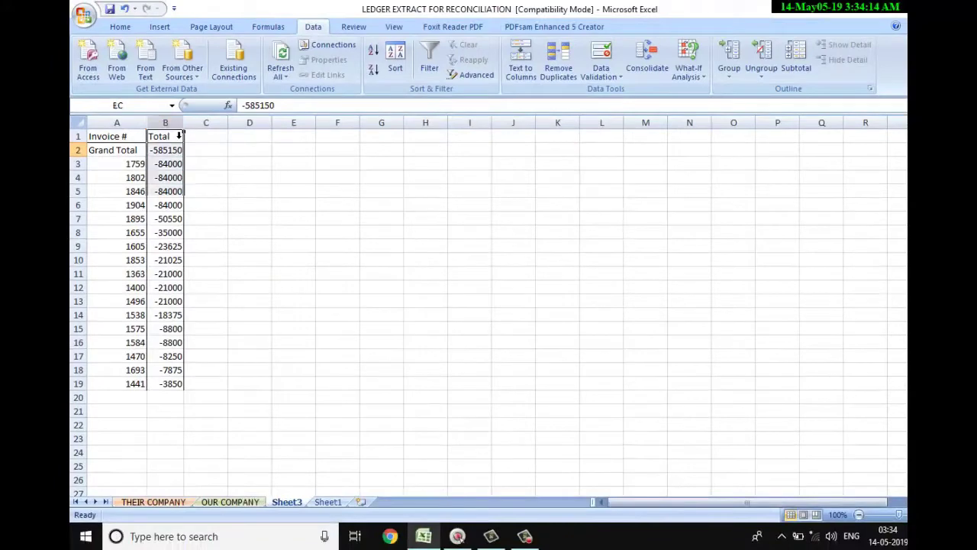
click(118, 27)
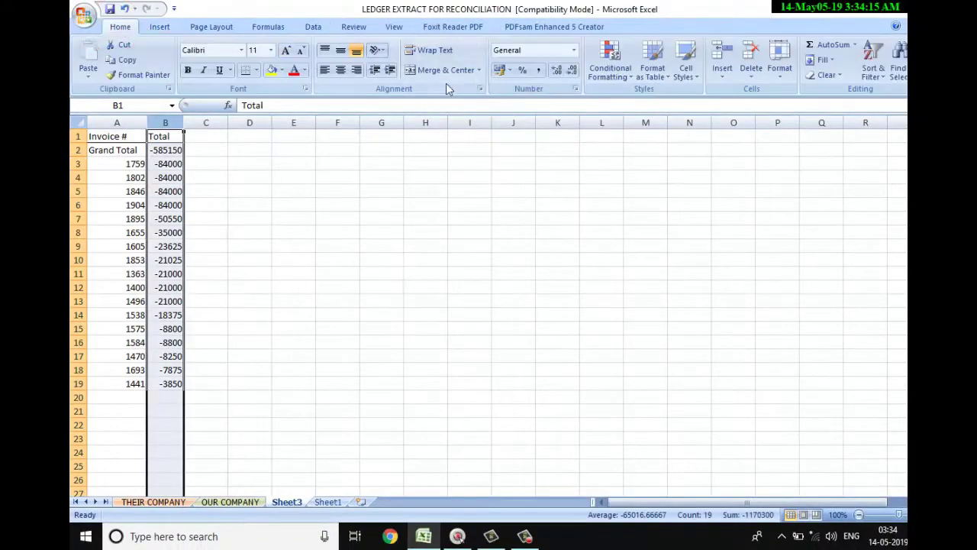
click(537, 71)
click(187, 152)
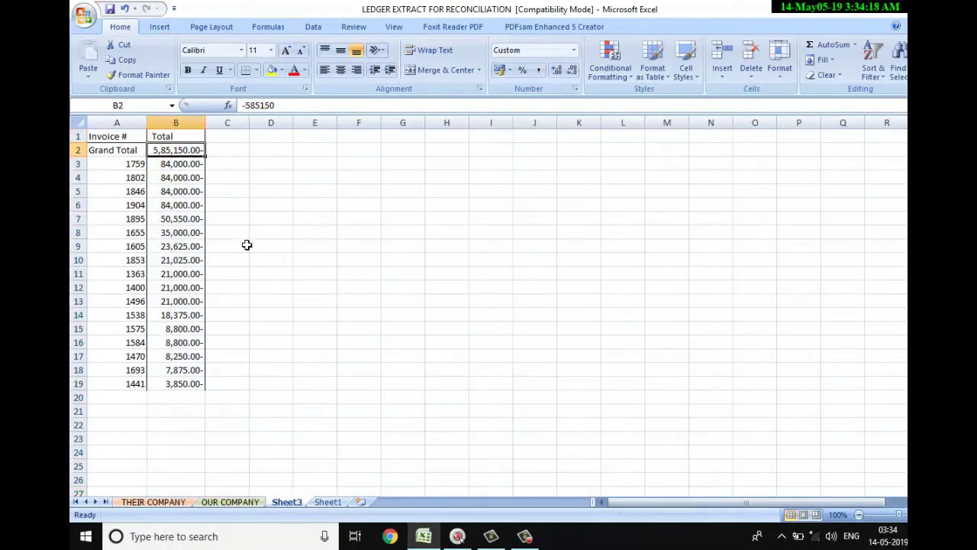
click(223, 502)
Step: Check the 5,85,150.00 difference in OUR COMPANY's E87 against Sheet3's invoices A3:B19
scroll(184, 407, down, 13)
scroll(183, 407, down, 9)
scroll(219, 342, down, 3)
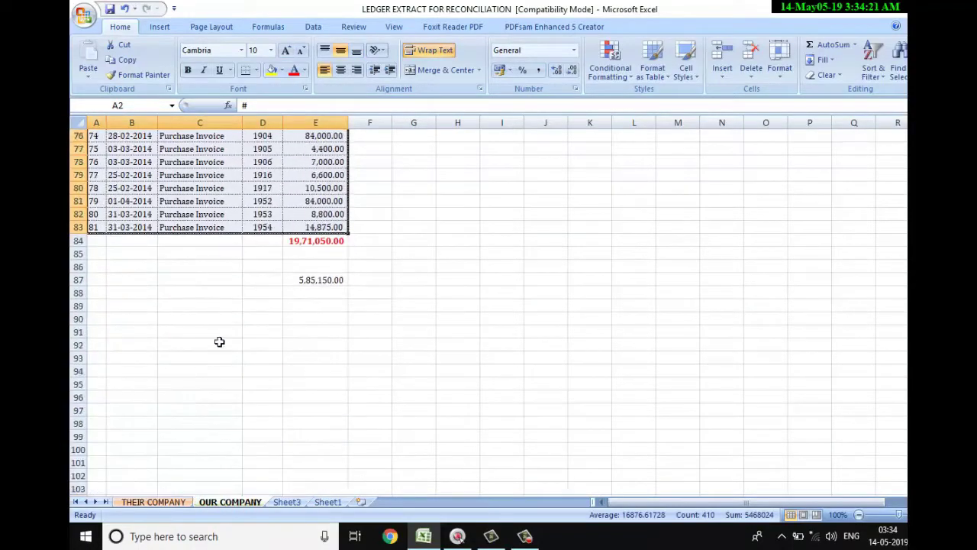
click(318, 289)
click(287, 502)
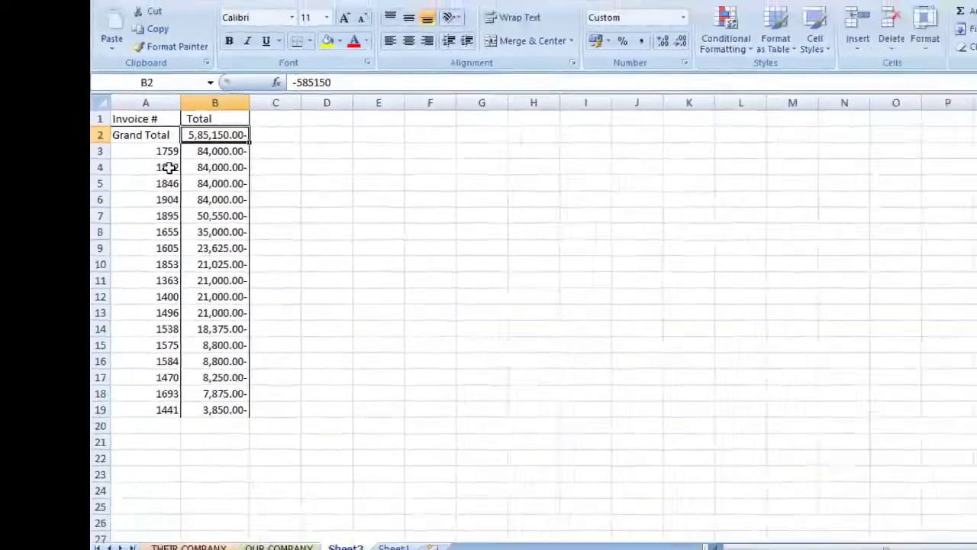
click(128, 167)
drag(129, 173, 189, 383)
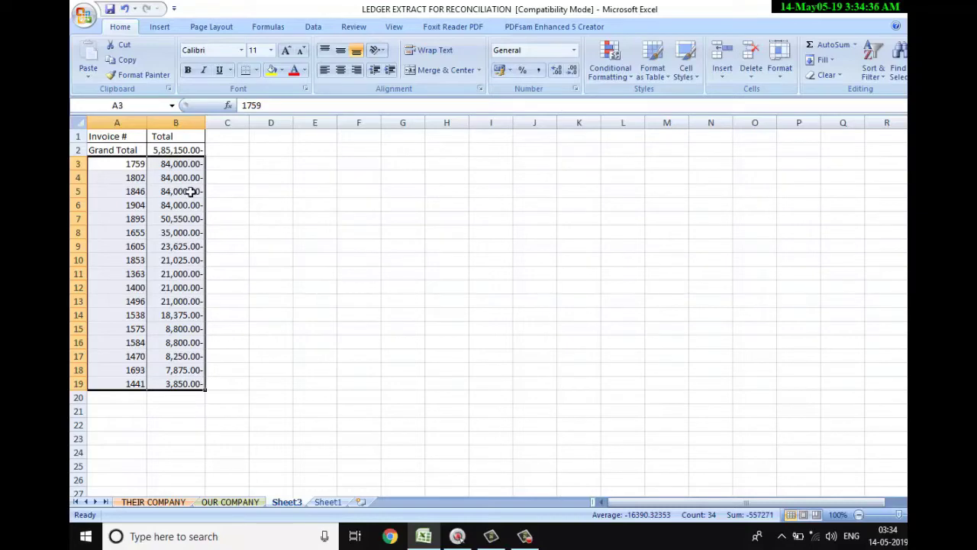
Step: Check THEIR COMPANY's ledger total in E67, then review invoice 1802's 84,000.00- difference on Sheet3
click(230, 502)
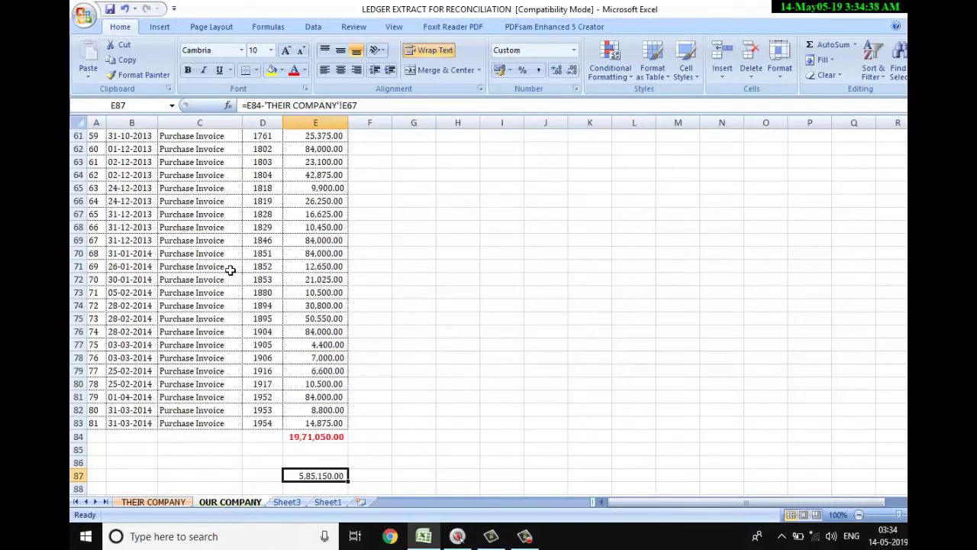
click(157, 502)
scroll(416, 442, down, 10)
scroll(415, 441, down, 5)
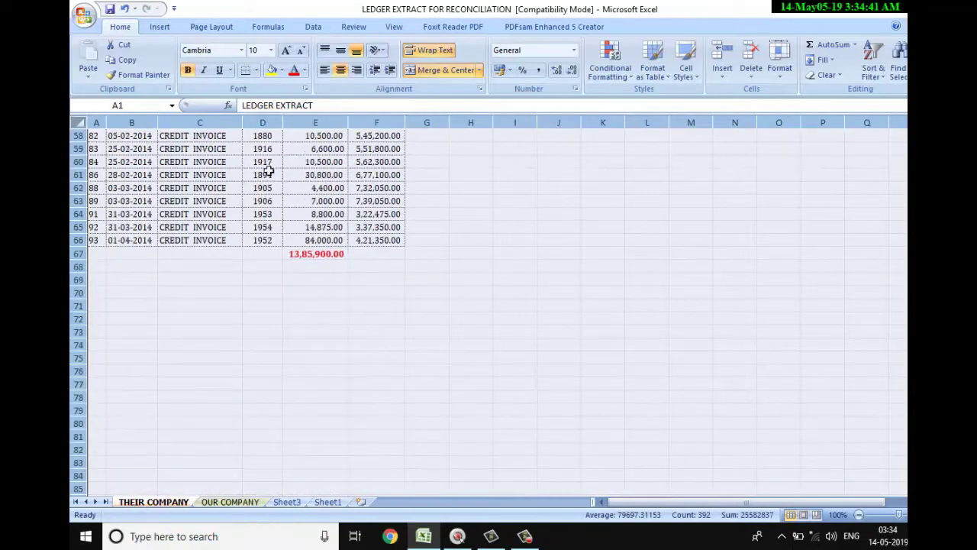
click(310, 257)
click(222, 501)
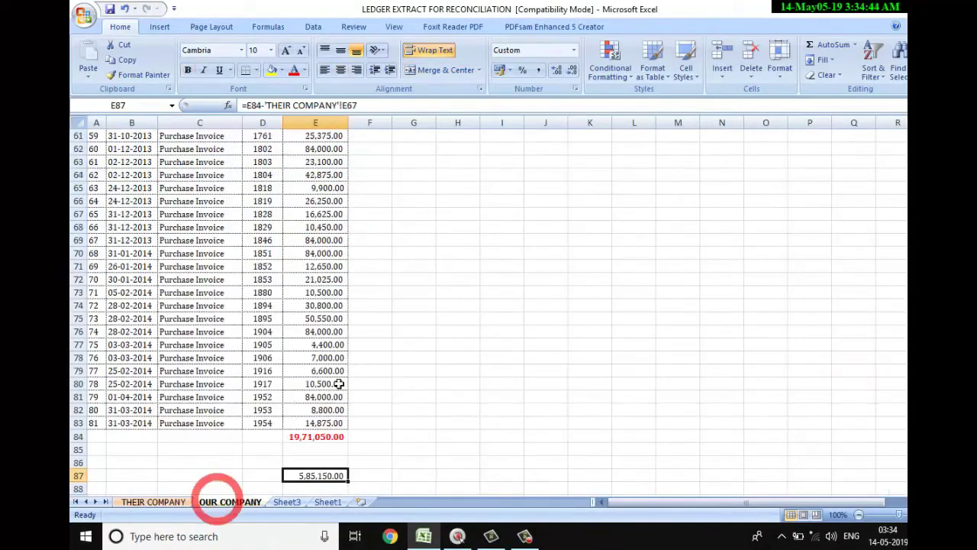
click(287, 502)
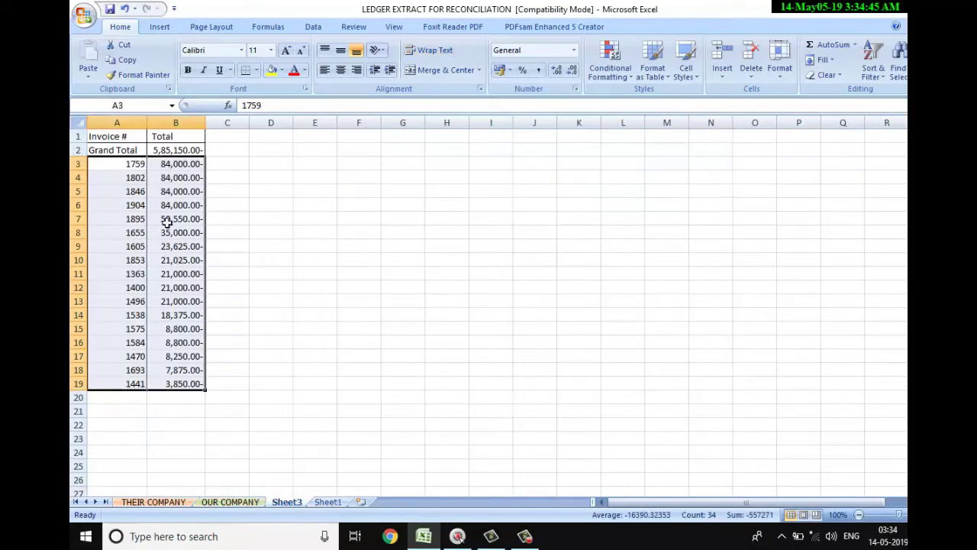
click(167, 179)
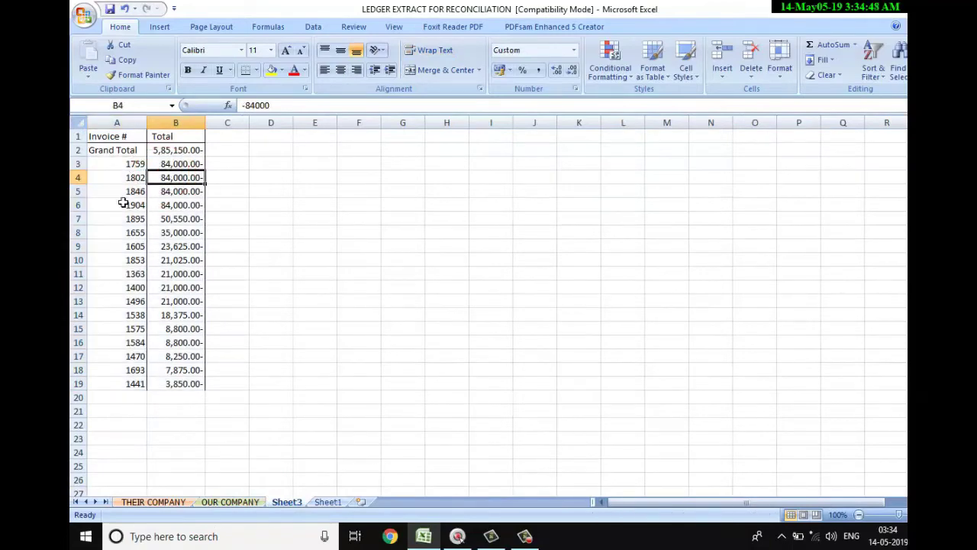